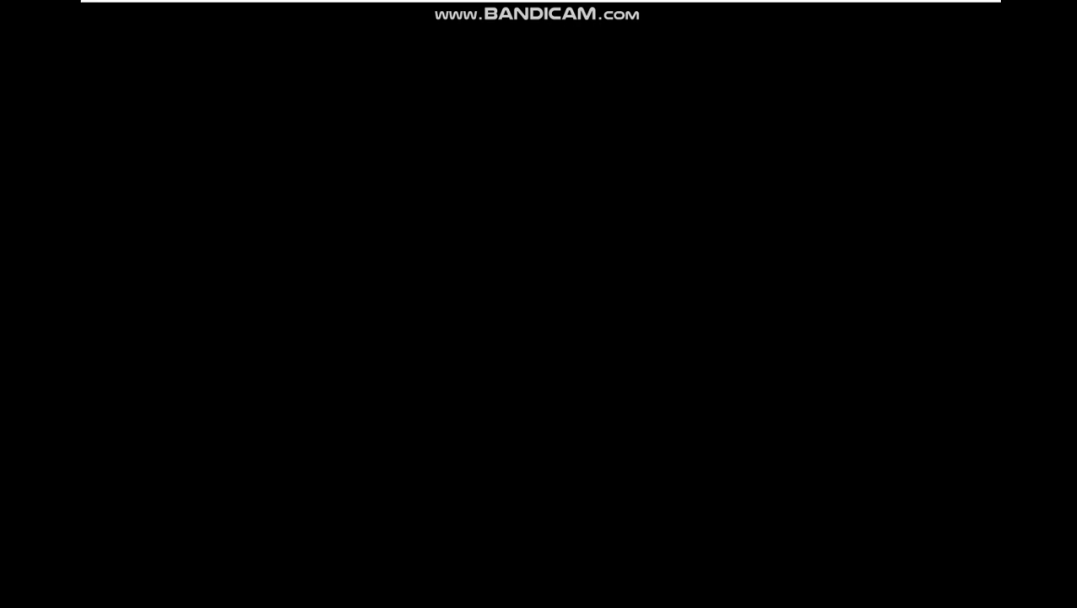
# Unlock the computer and sign in to the user account by entering its password
pyautogui.press('Num_Lock')
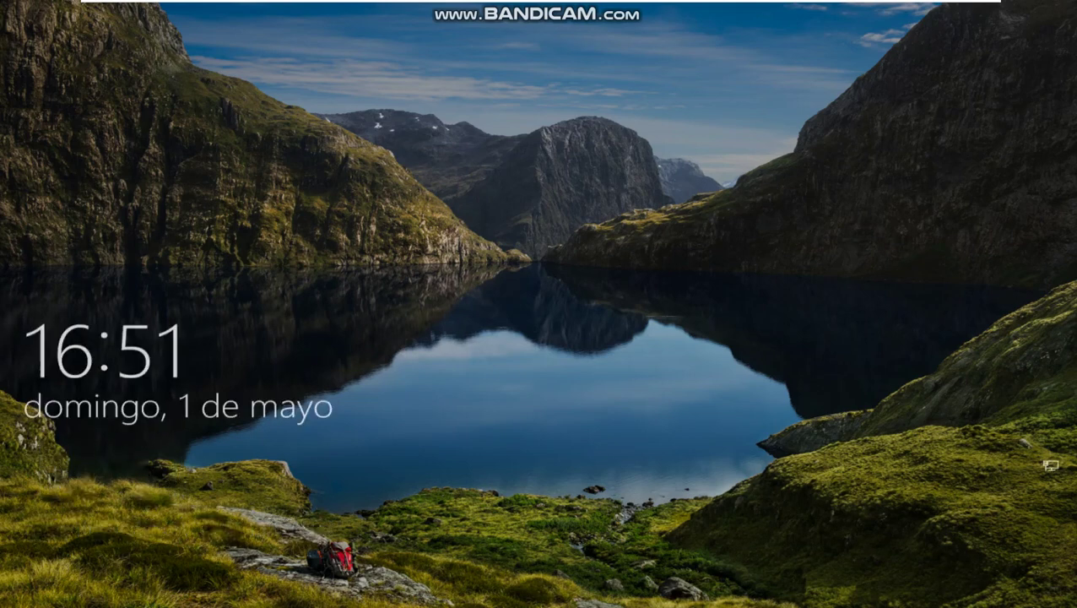
pyautogui.click(621, 300)
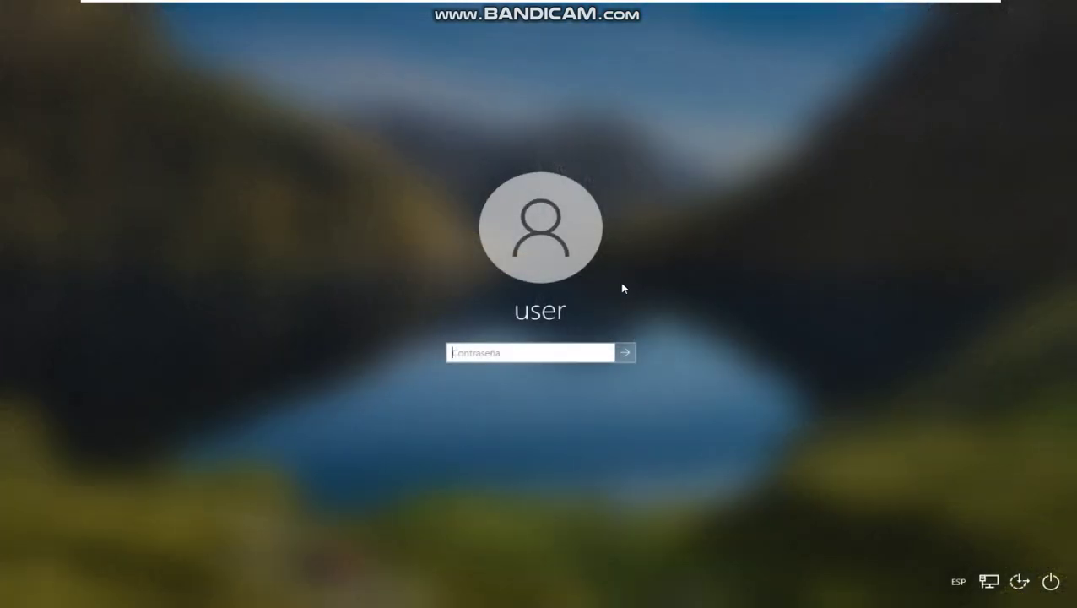
pyautogui.write('*****')
pyautogui.press('Return')
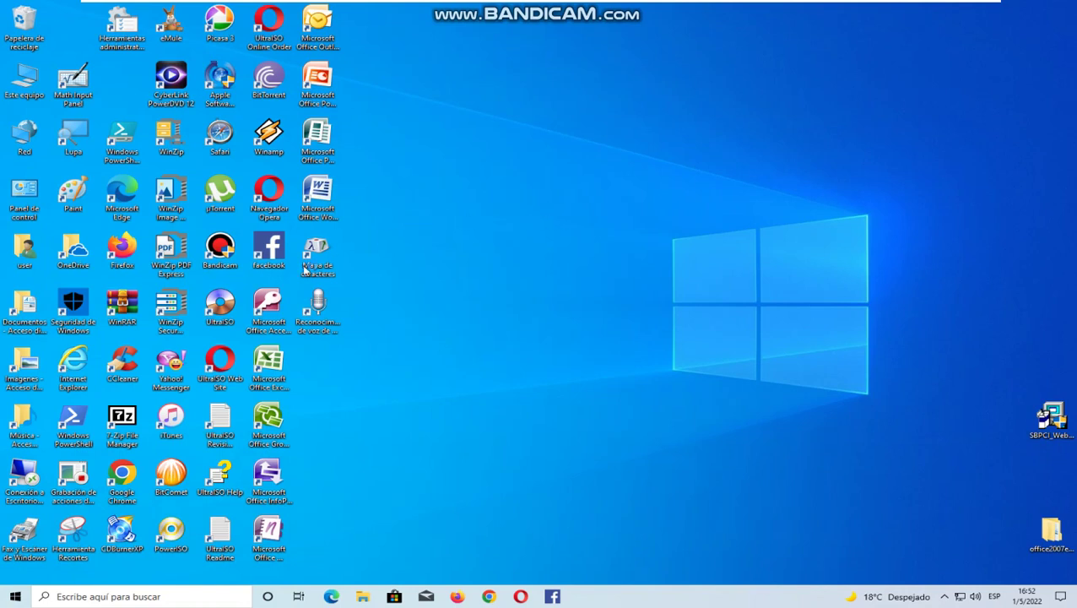
# Move the Mapa de caracteres shortcut below Herramientas administrativas and the Reconocimiento de voz shortcut above Math Input Panel
pyautogui.moveTo(328, 262); pyautogui.dragTo(125, 80)
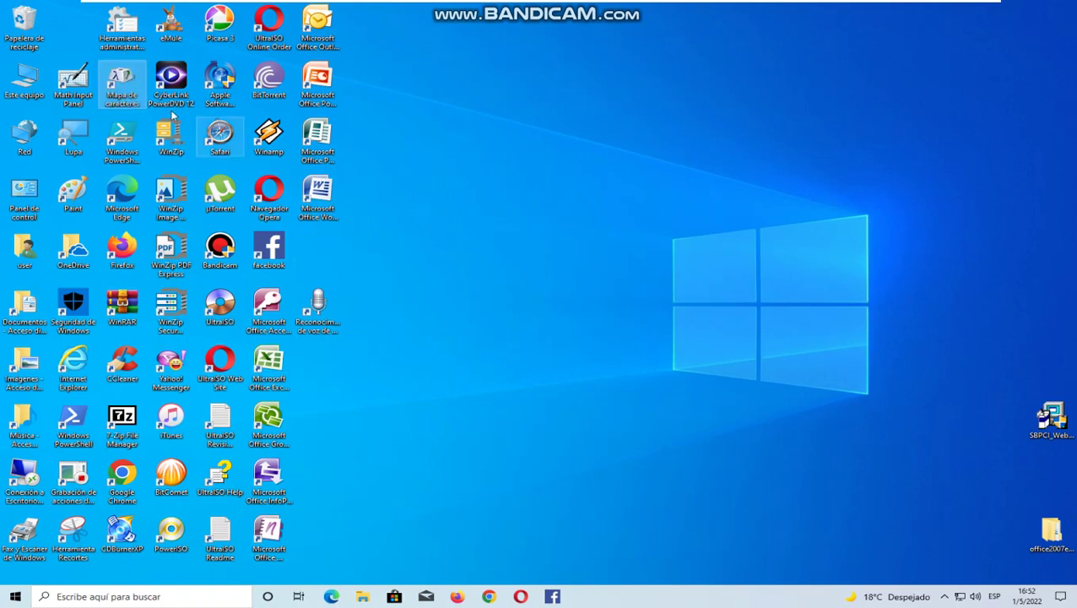
pyautogui.moveTo(329, 310); pyautogui.dragTo(78, 33)
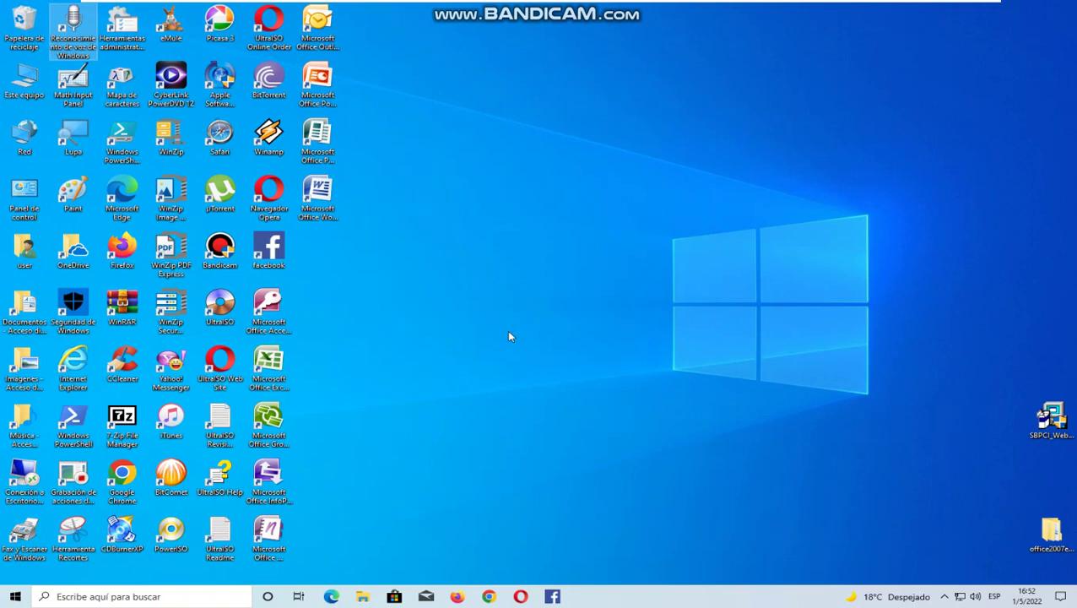
pyautogui.click(509, 336)
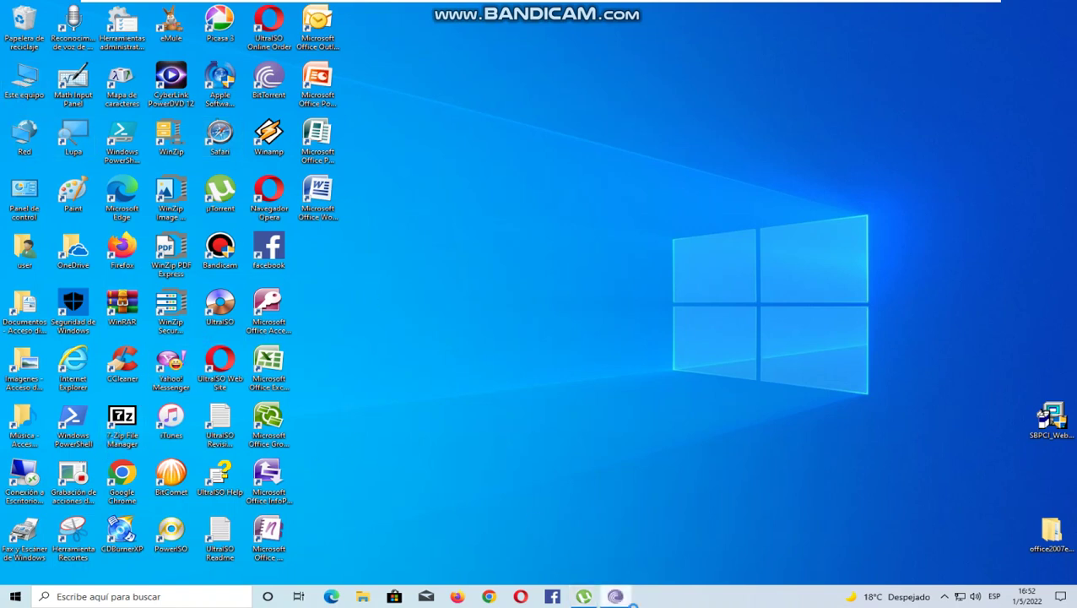
# Close the BitTorrent and µTorrent windows that are starting up
pyautogui.moveTo(615, 596)
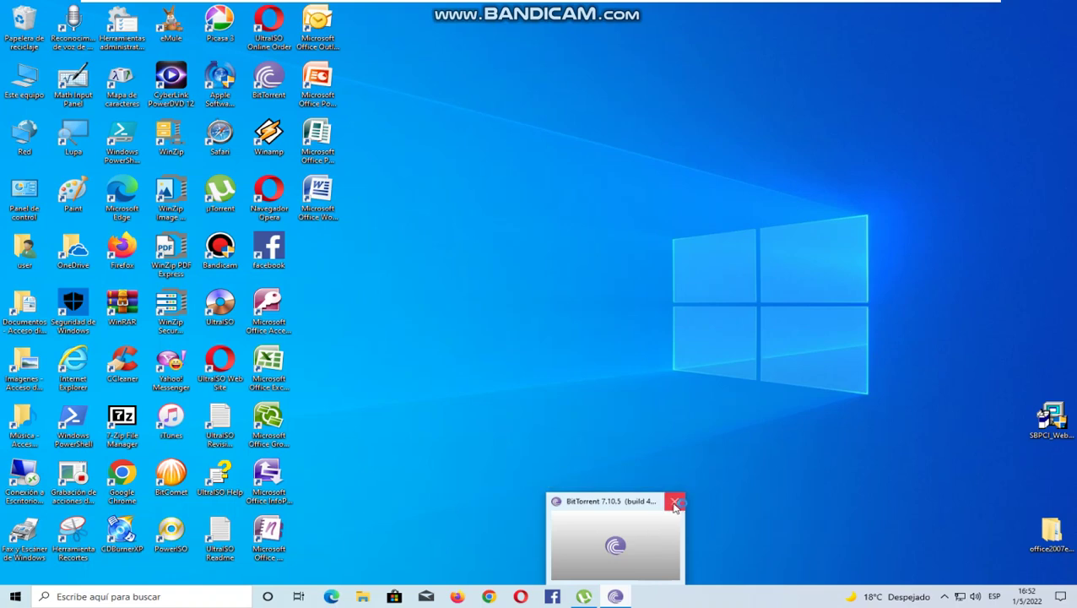
pyautogui.click(674, 501)
pyautogui.moveTo(585, 596)
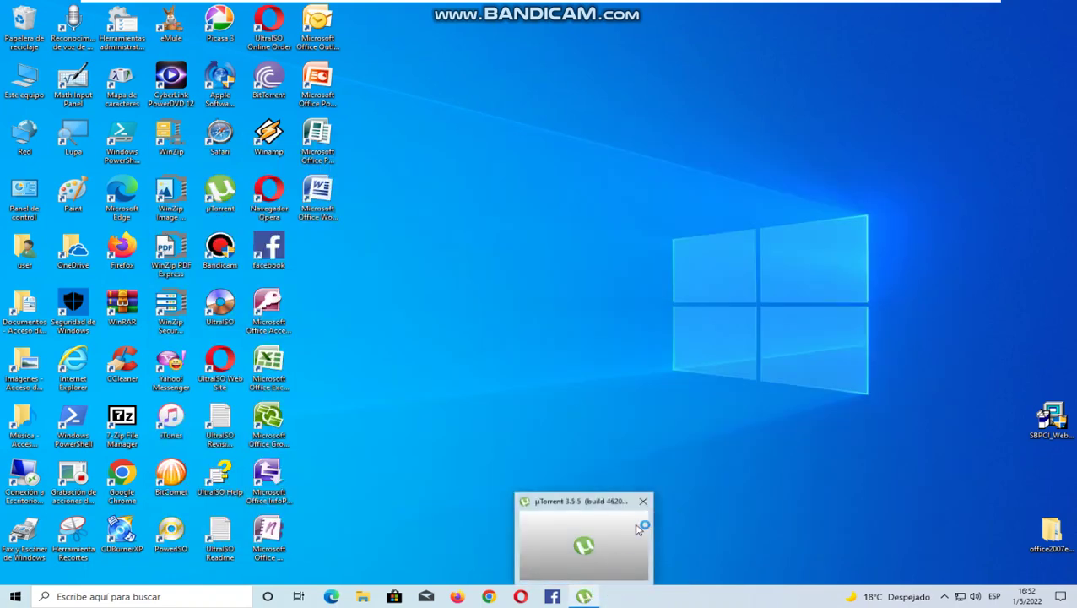
pyautogui.click(642, 500)
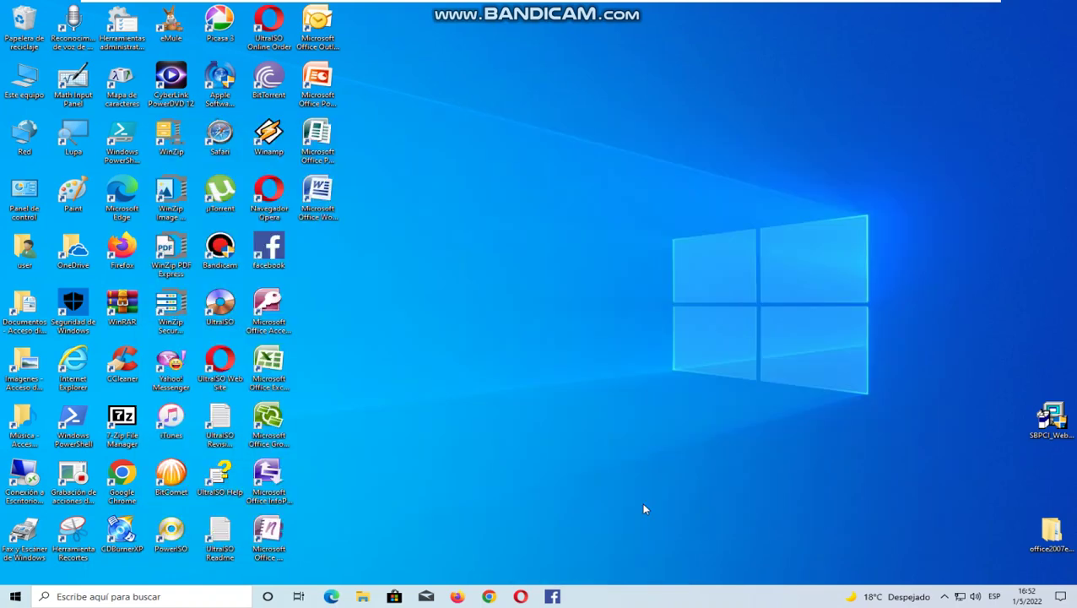
# Examine the basic system information in the properties of Este equipo, and close both windows
pyautogui.doubleClick(24, 82)
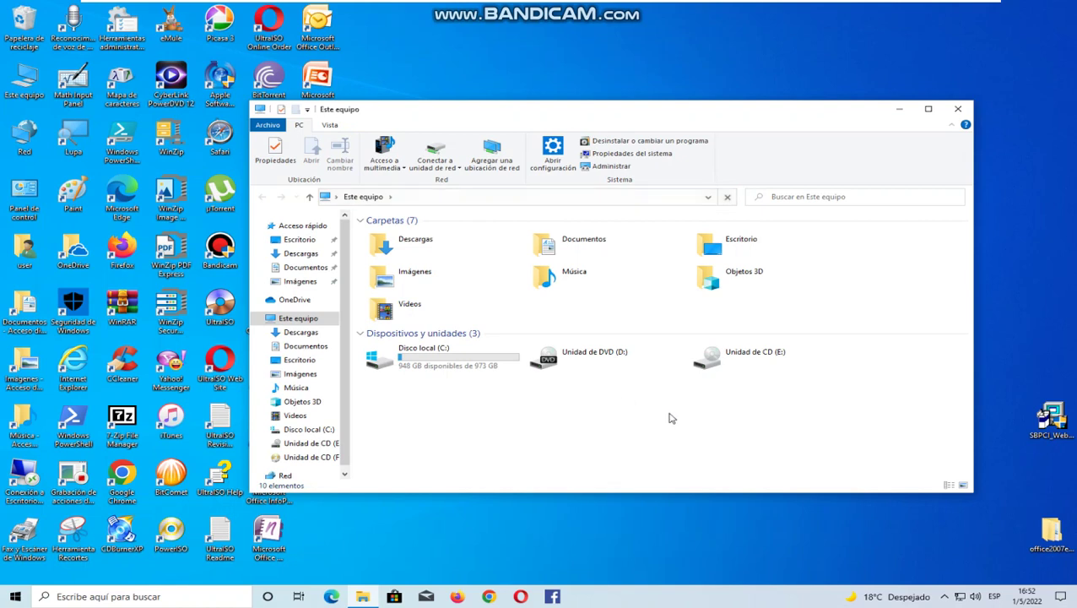
pyautogui.rightClick(635, 417)
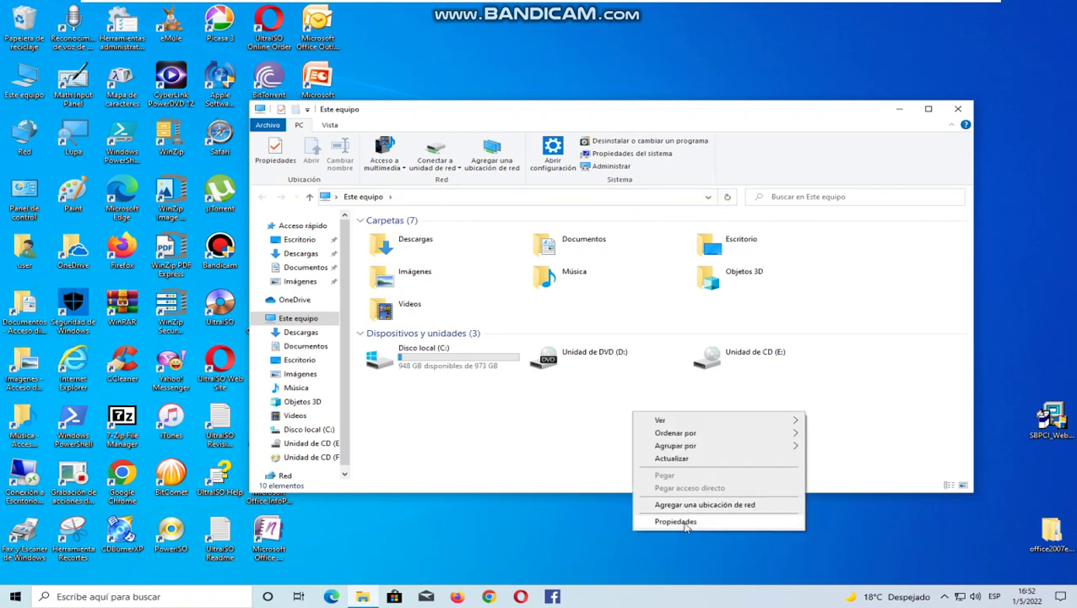
pyautogui.click(683, 521)
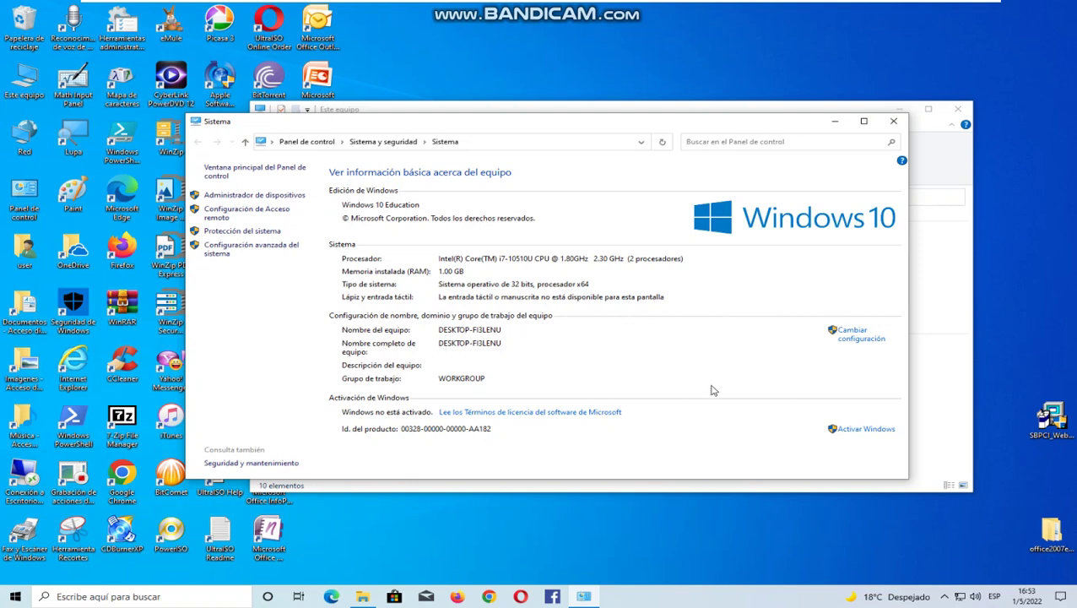
pyautogui.click(894, 124)
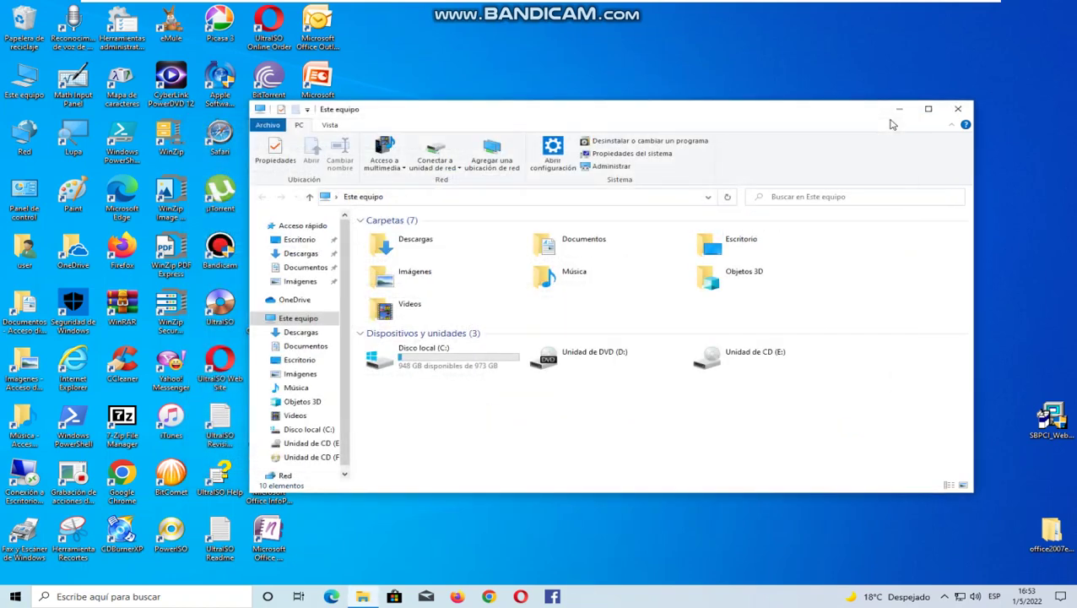
pyautogui.click(959, 110)
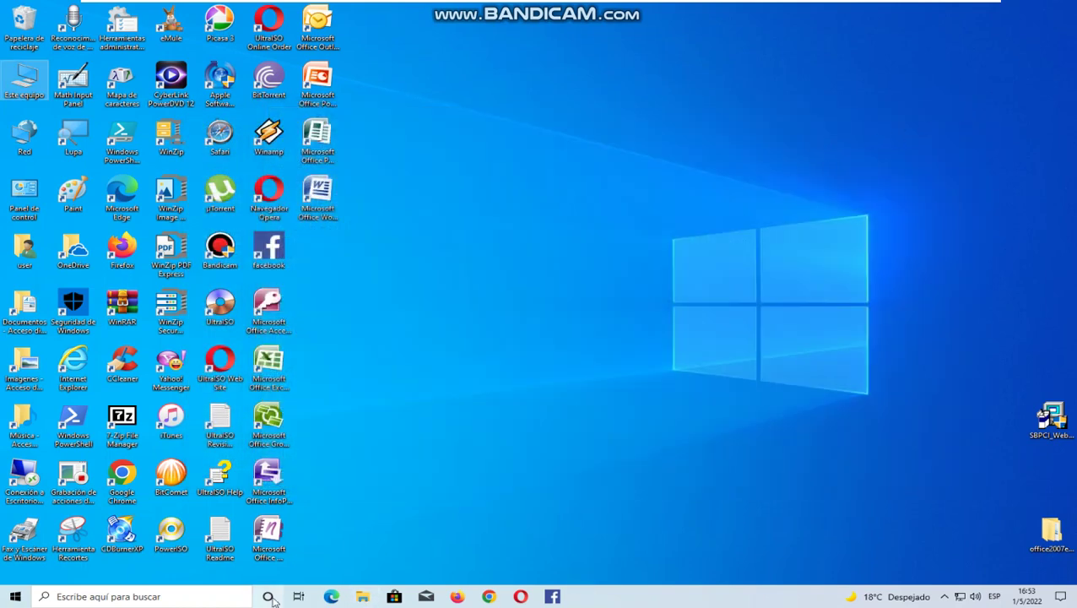
# Run winver to view the Windows version, and move the Acerca de Windows window towards the centre of the desktop
pyautogui.click(218, 596)
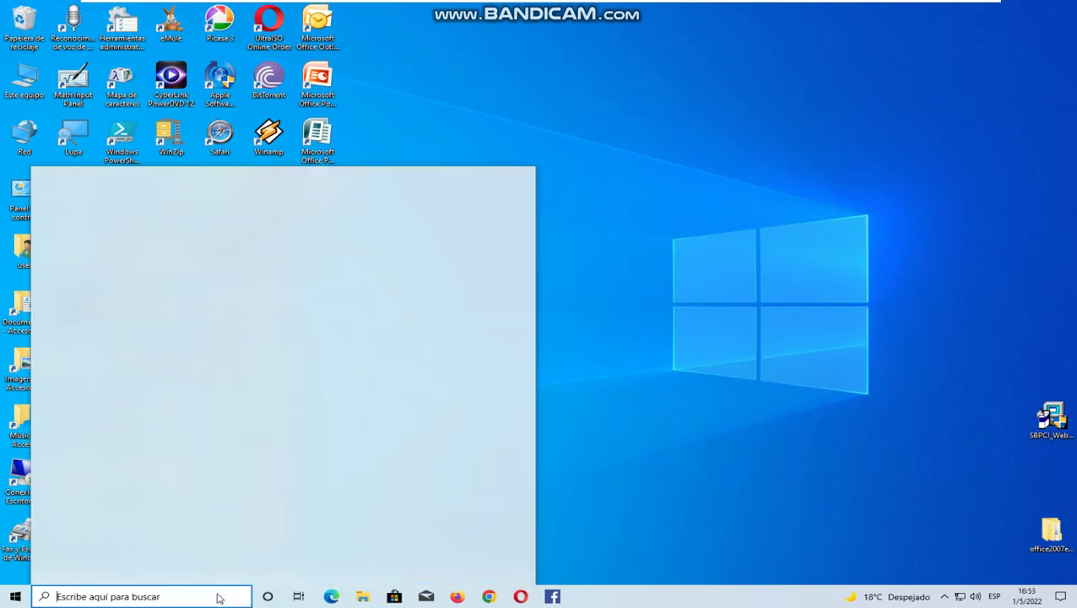
pyautogui.write('w')
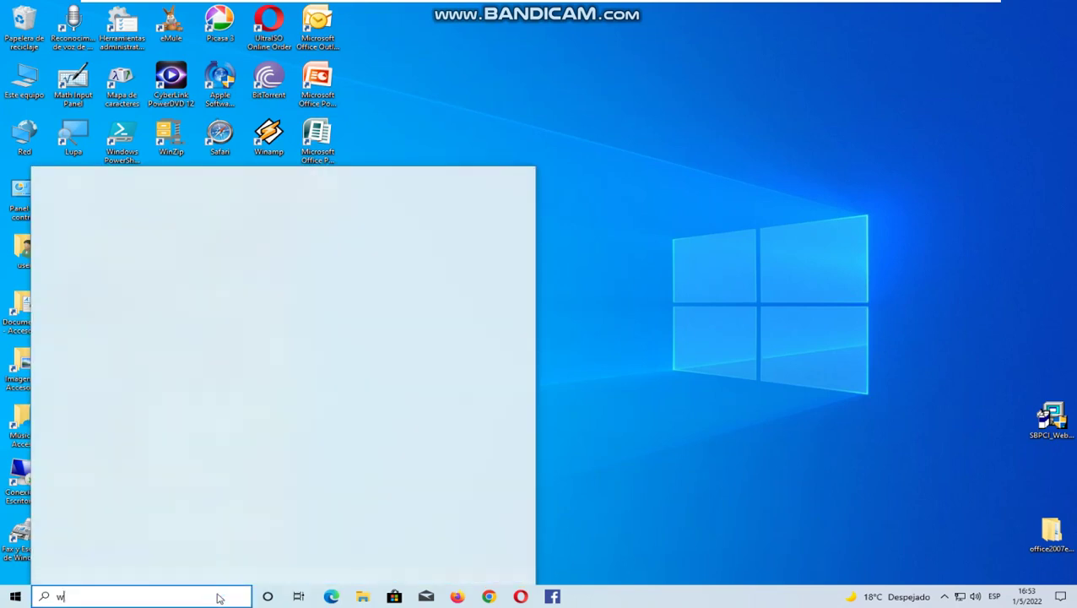
pyautogui.write('in')
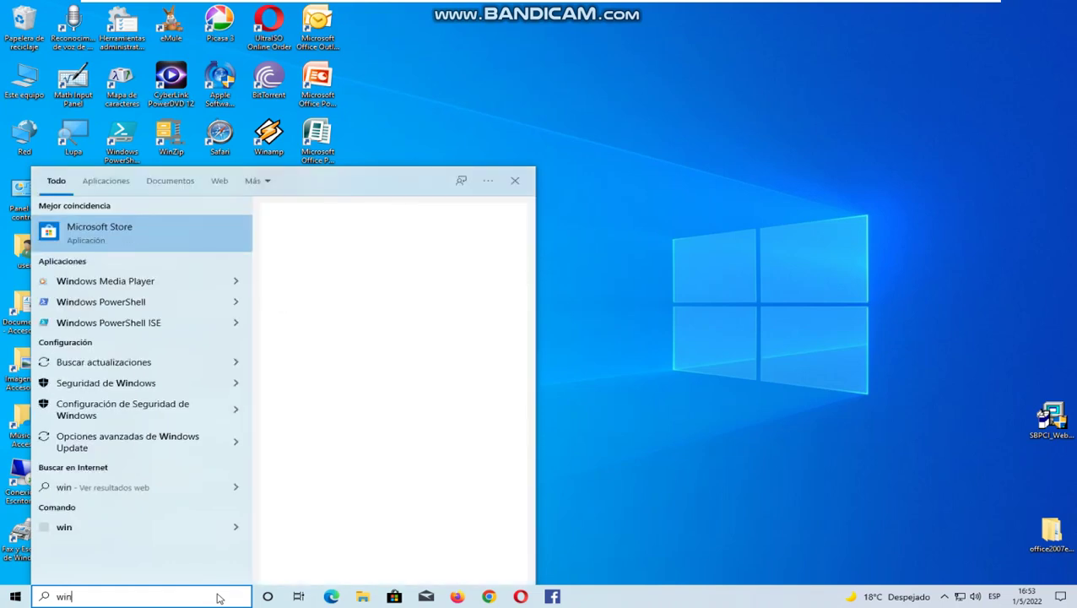
pyautogui.write('ver')
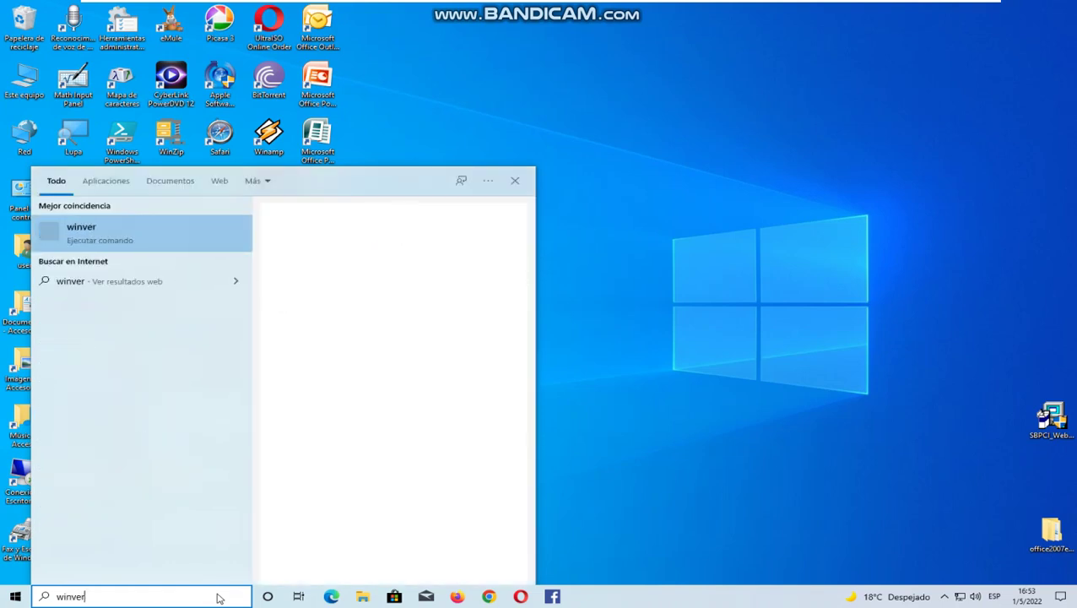
pyautogui.press('Return')
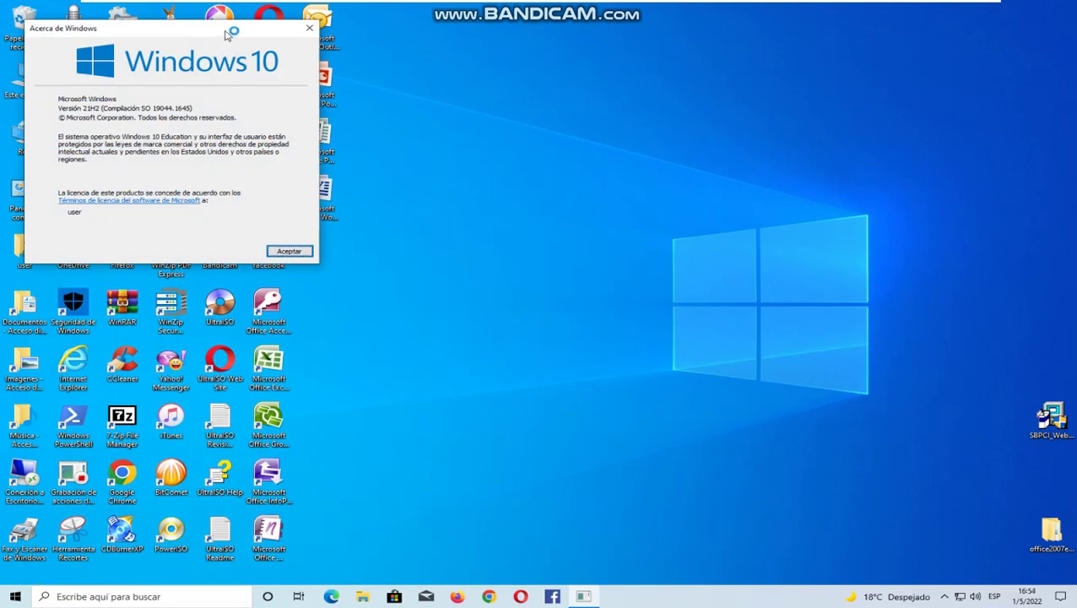
pyautogui.moveTo(226, 38); pyautogui.dragTo(595, 142)
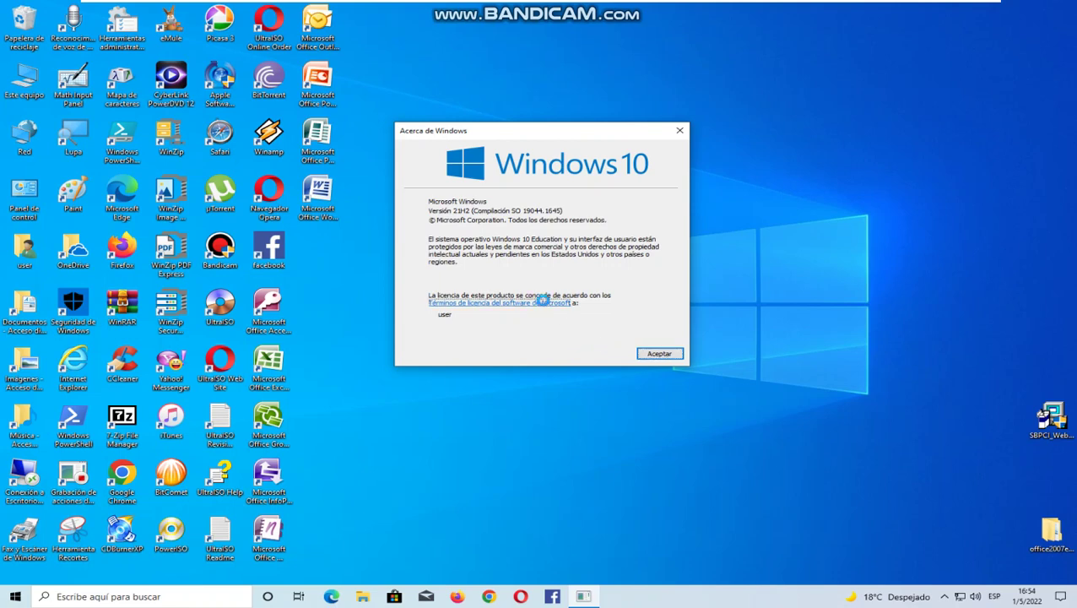
# Read through the Microsoft software license terms from Acerca de Windows, and close both dialogs
pyautogui.click(542, 304)
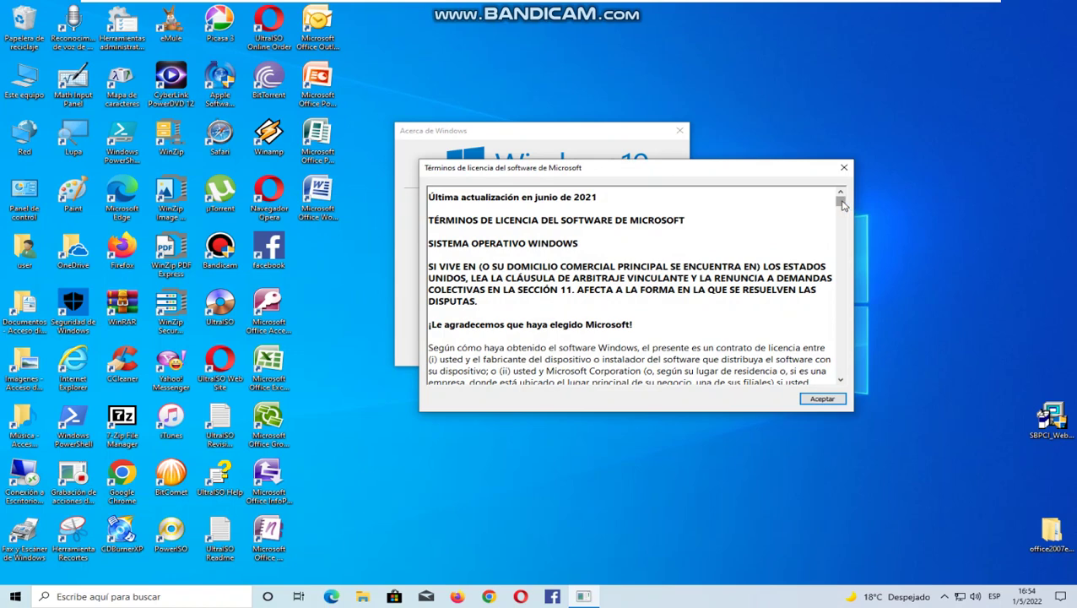
pyautogui.moveTo(843, 204); pyautogui.dragTo(840, 226)
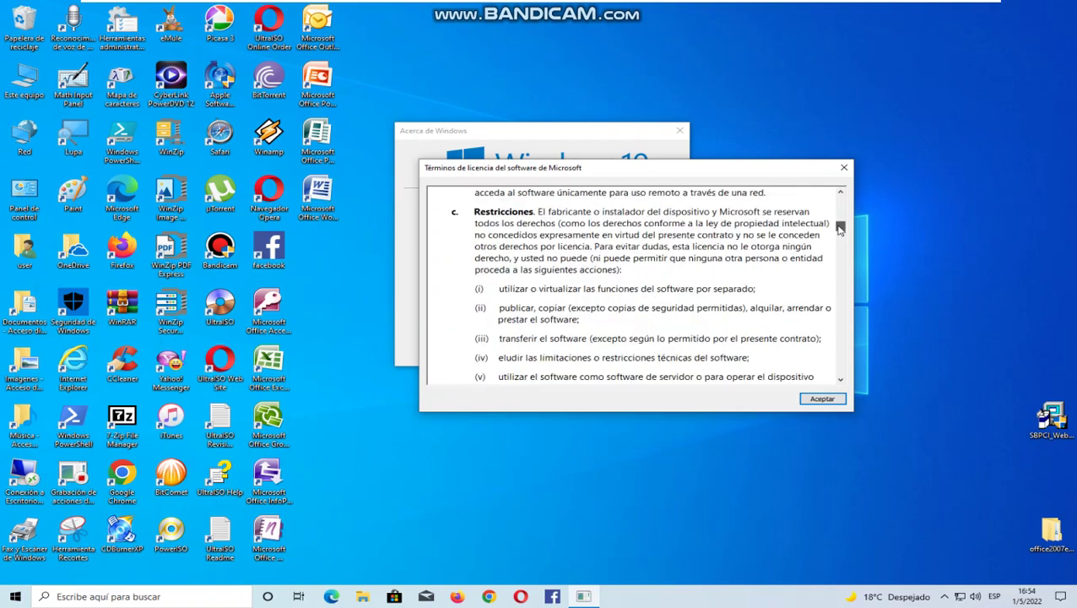
pyautogui.moveTo(840, 244); pyautogui.dragTo(837, 278)
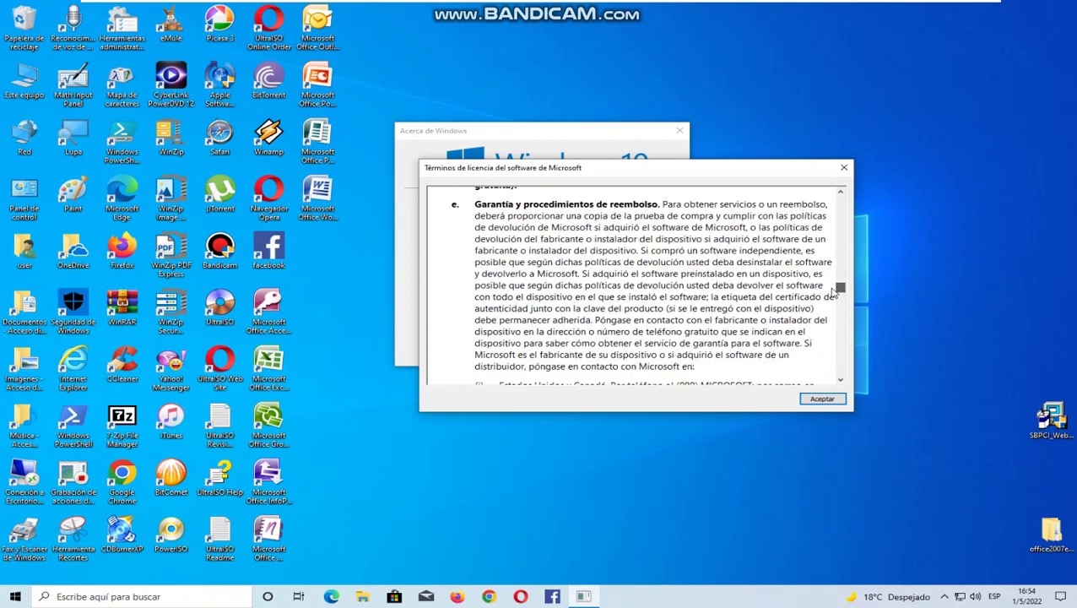
pyautogui.moveTo(833, 293); pyautogui.dragTo(827, 376)
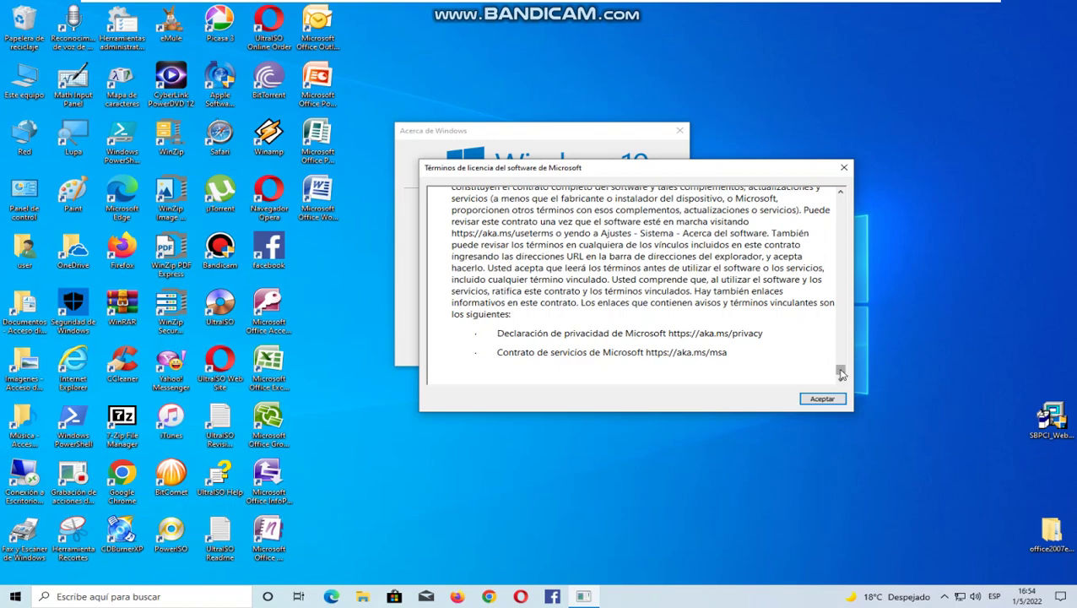
pyautogui.moveTo(841, 374); pyautogui.dragTo(843, 217)
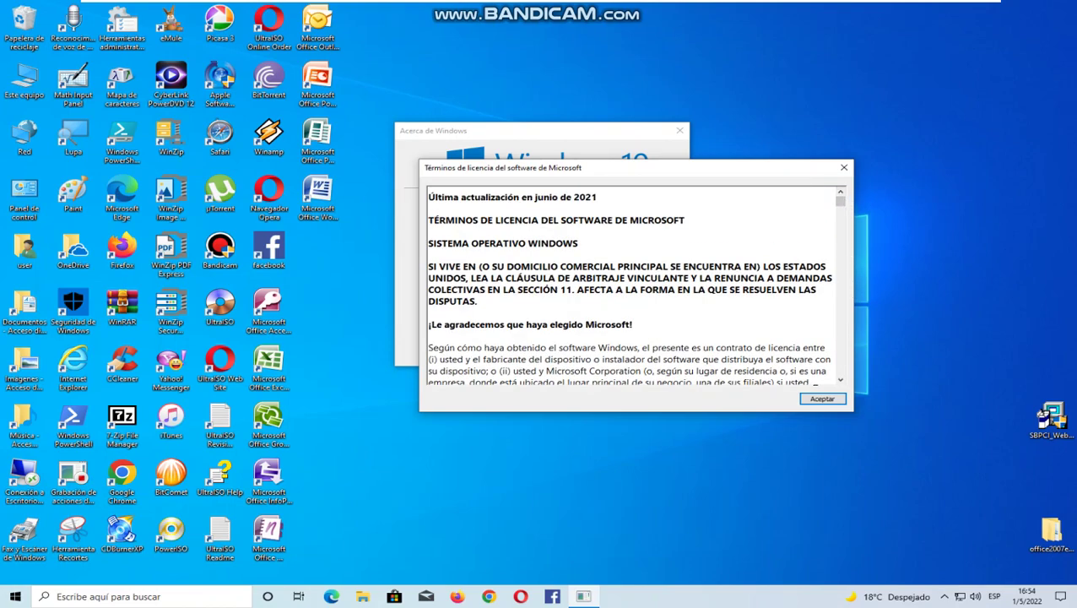
pyautogui.click(822, 399)
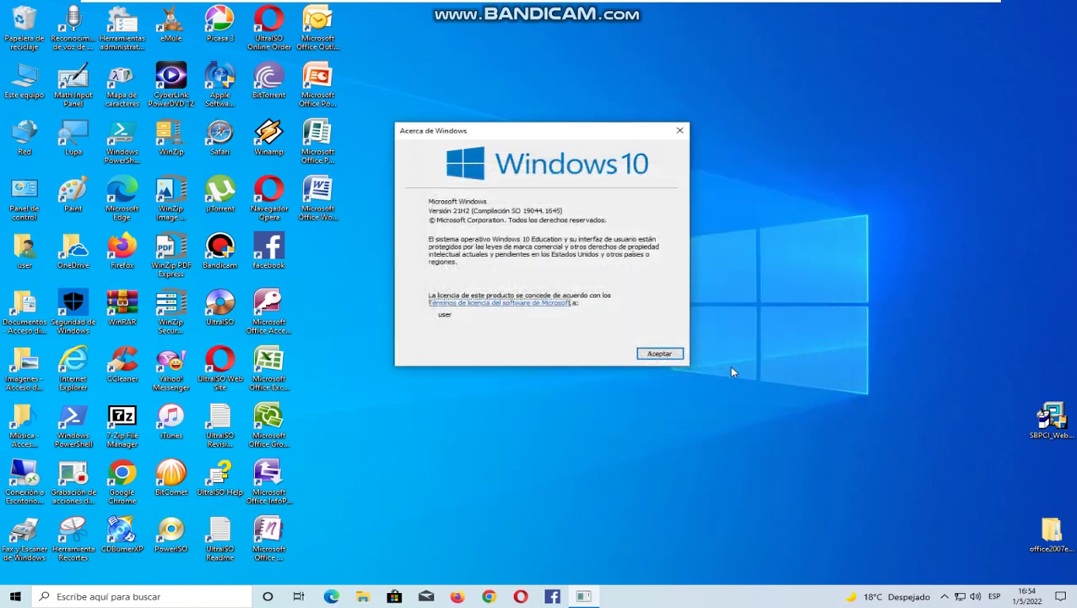
pyautogui.click(663, 353)
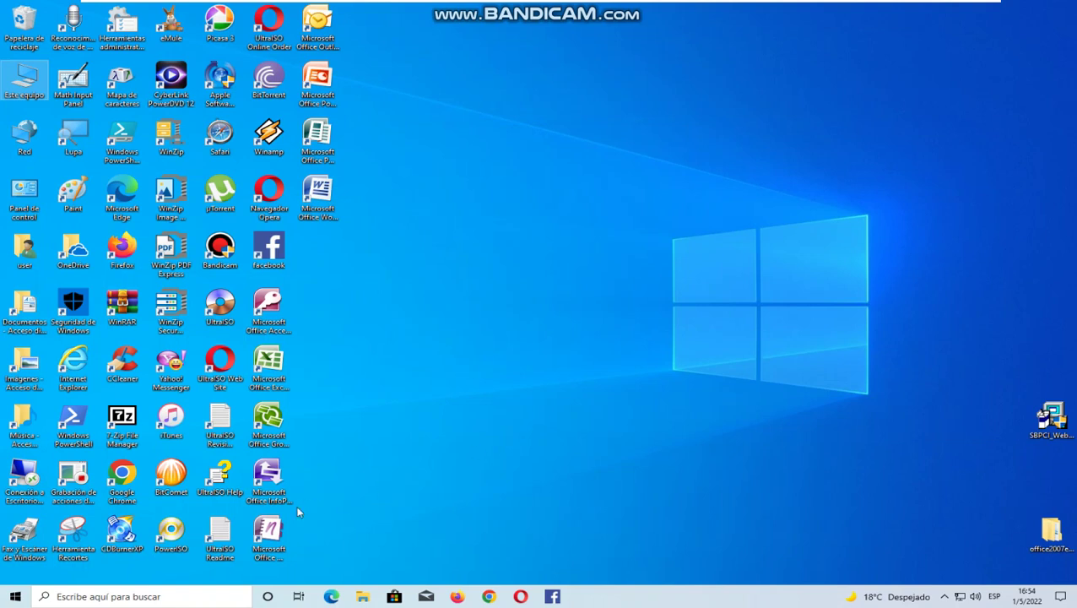
# View the device and Windows specifications on the Acerca de page of the Sistema settings
pyautogui.click(15, 597)
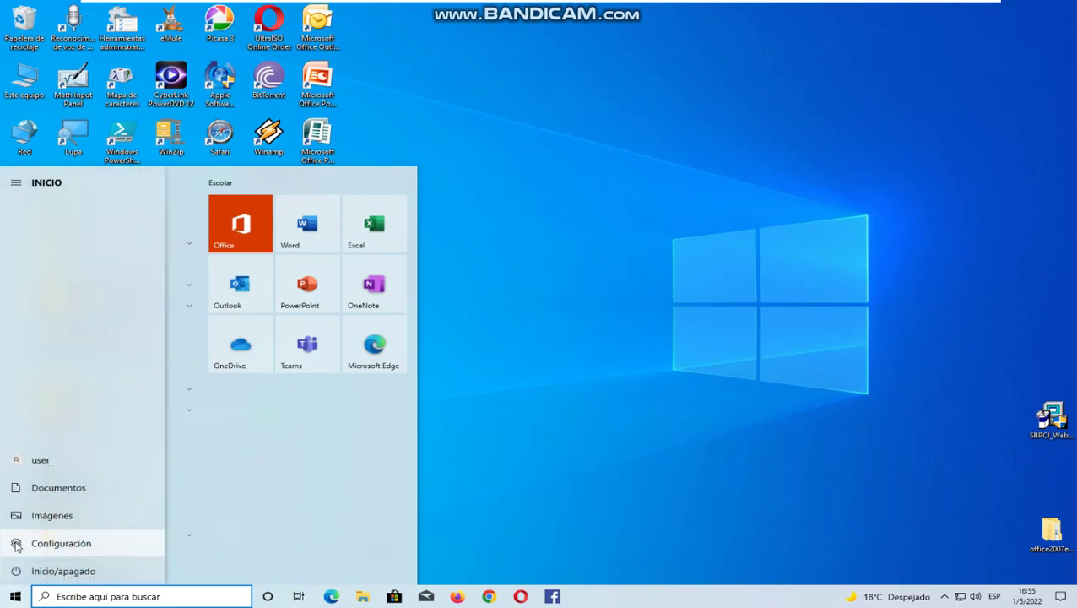
pyautogui.click(16, 545)
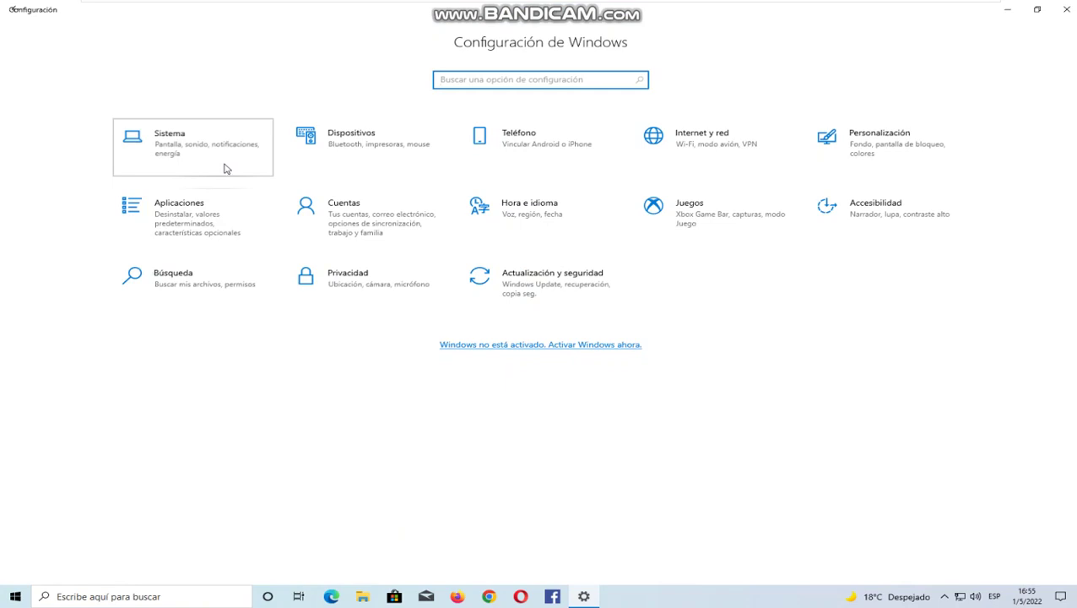
pyautogui.click(224, 169)
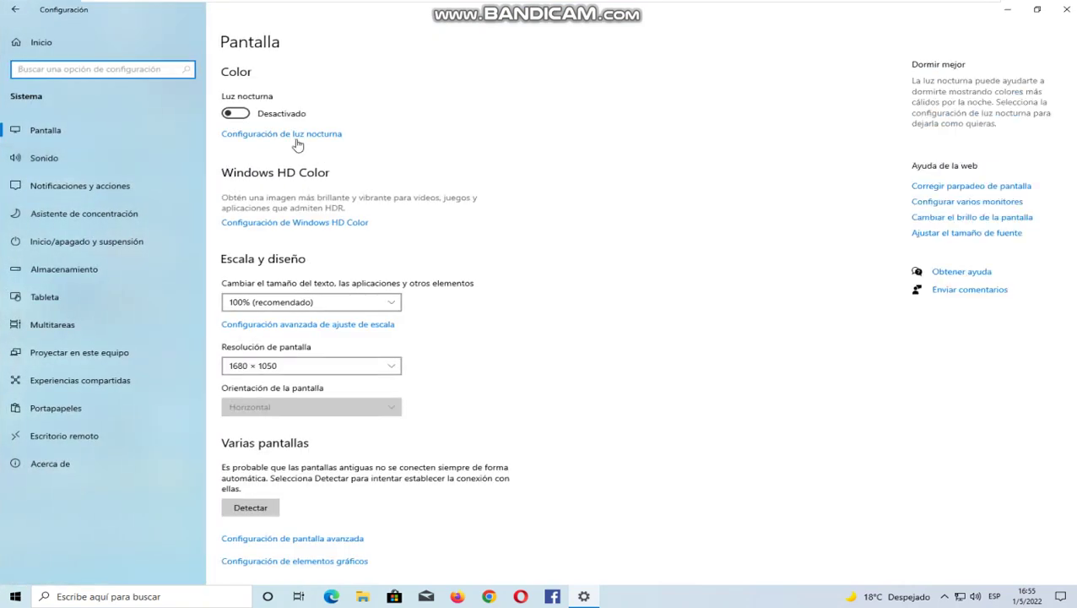
pyautogui.click(120, 466)
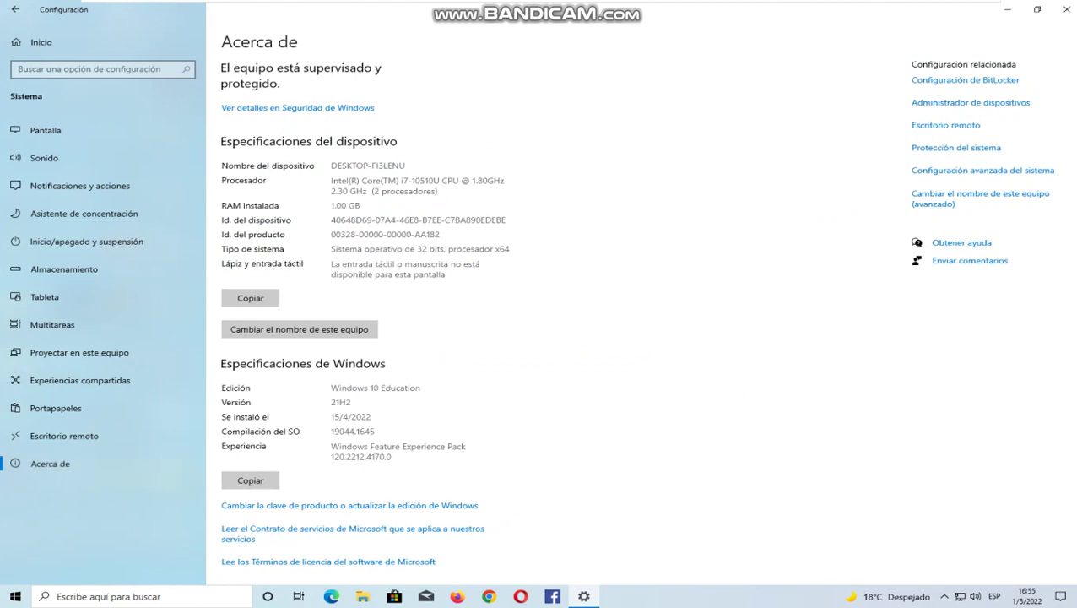
pyautogui.scroll(-1, 1074, 378)
pyautogui.scroll(1, 1073, 244)
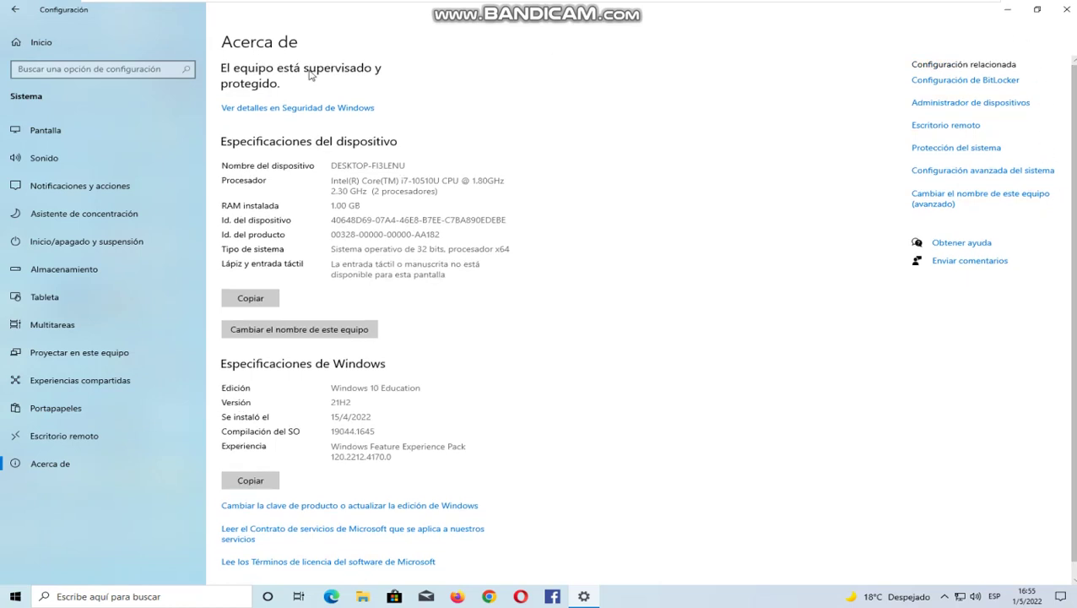
# Return to the settings home and review the available updates on the Windows Update page of Actualización y seguridad
pyautogui.click(15, 42)
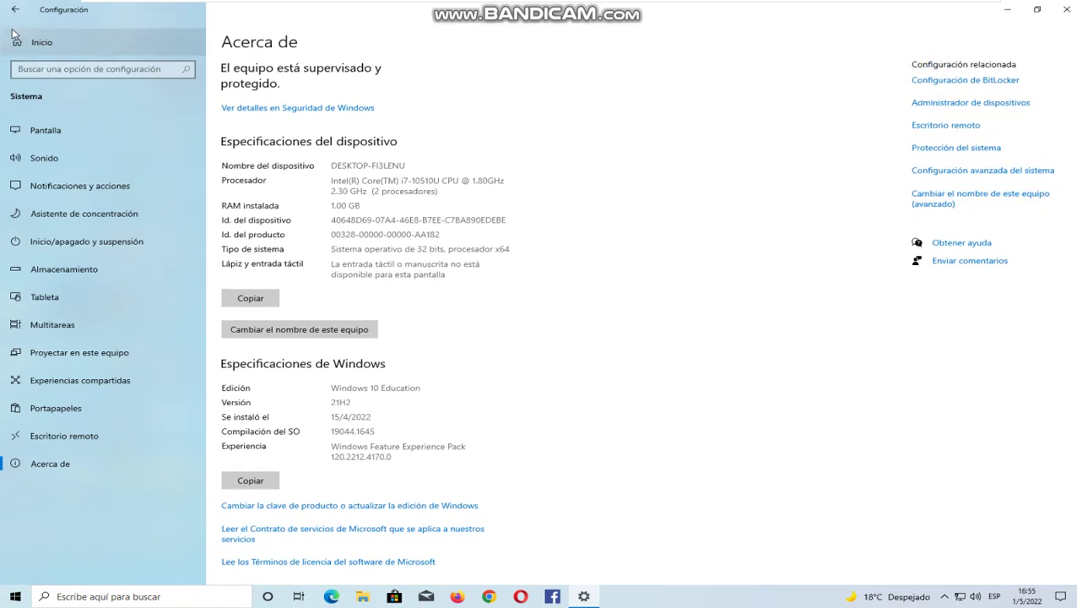
pyautogui.click(515, 272)
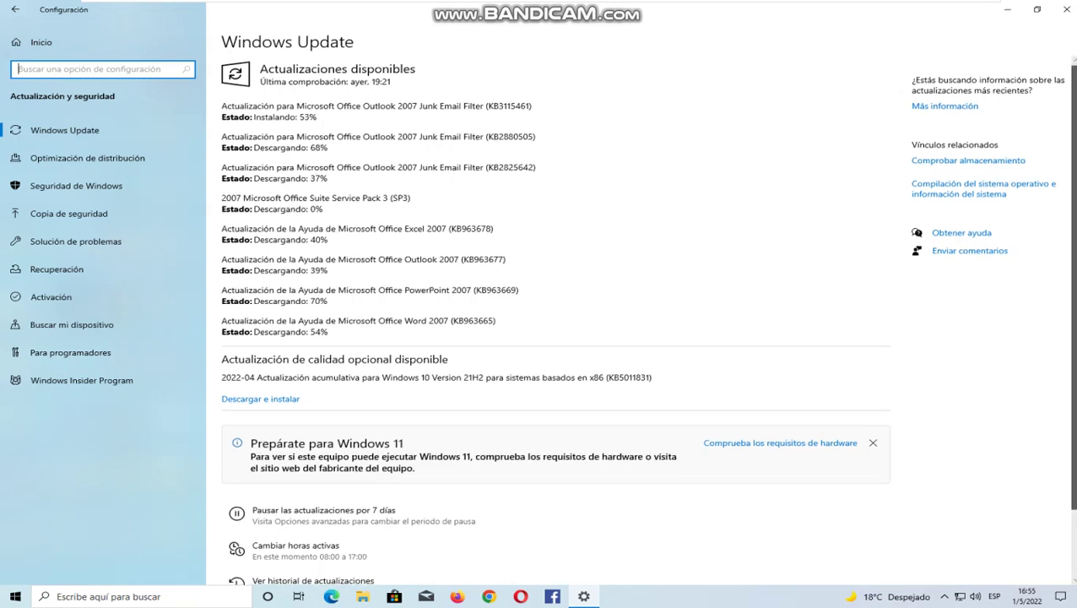
pyautogui.scroll(-2, 949, 281)
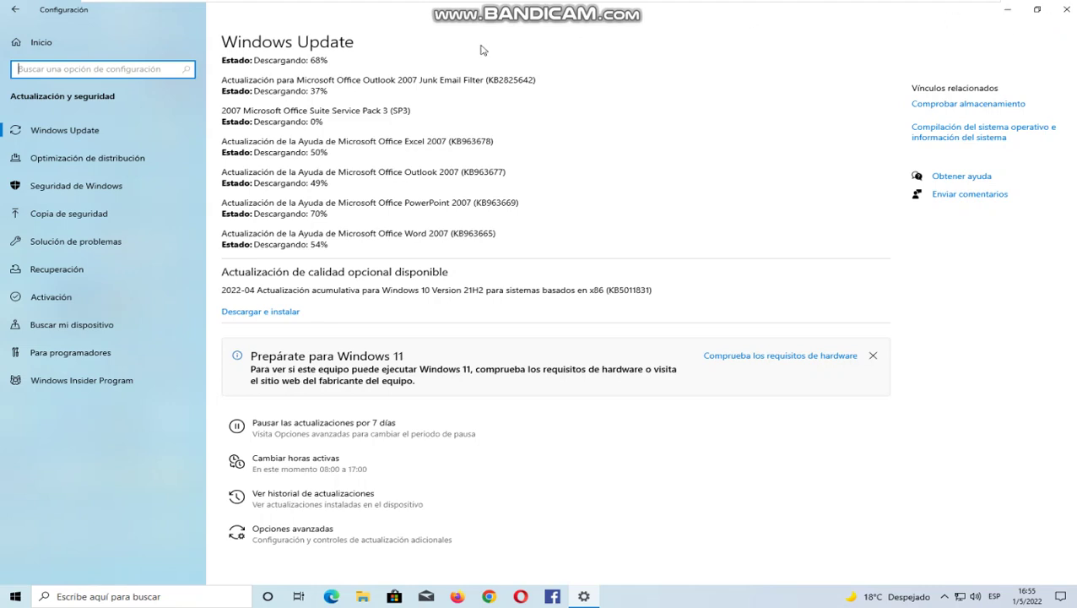
# Close the Windows settings and view the Acerca de Microsoft Edge page in a maximized Edge window
pyautogui.click(22, 42)
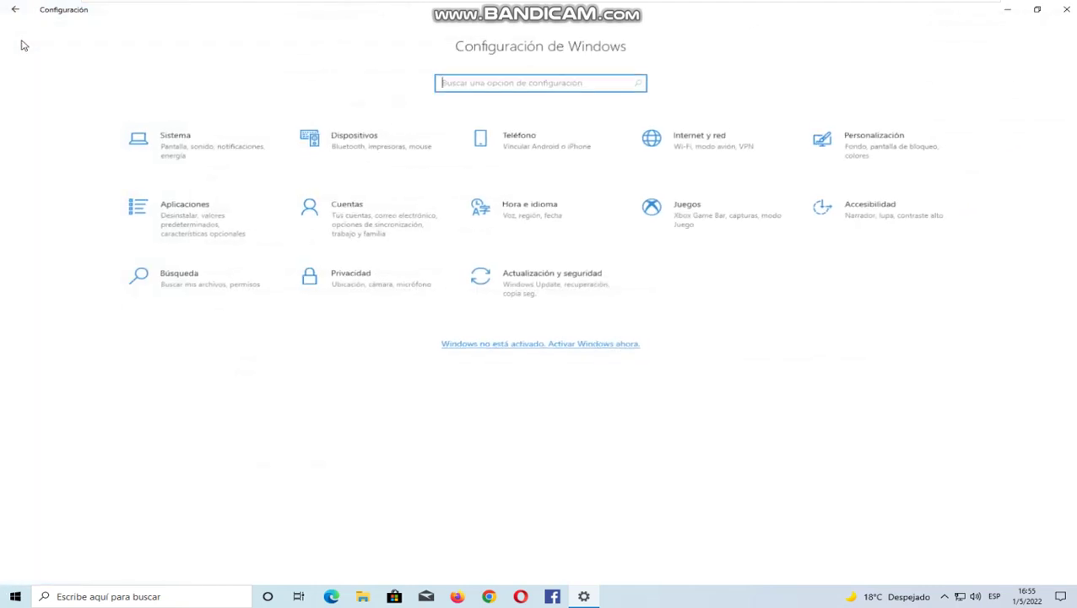
pyautogui.click(1065, 11)
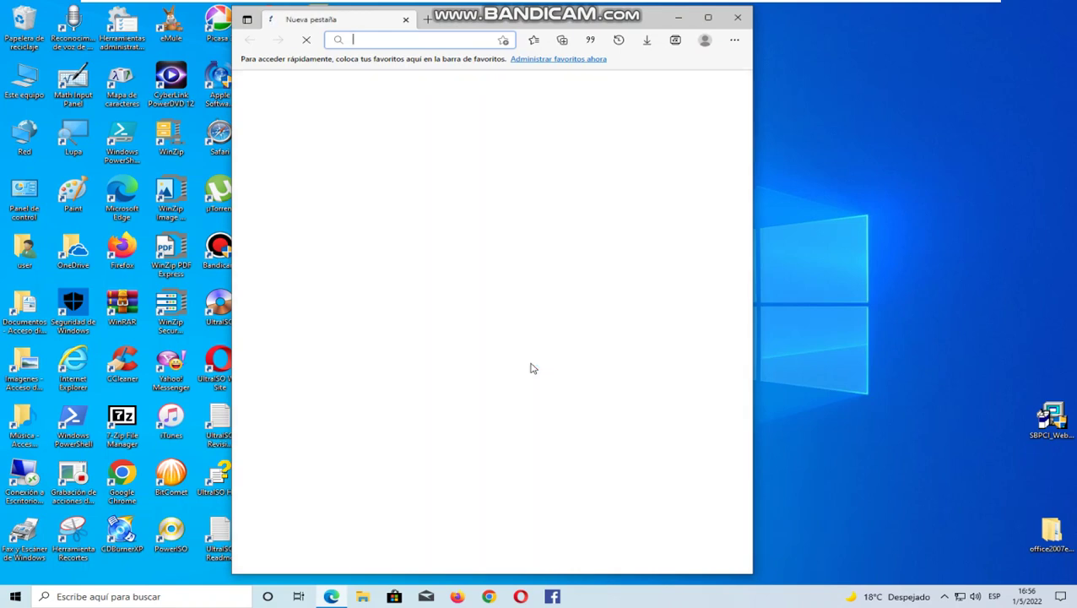
pyautogui.click(708, 16)
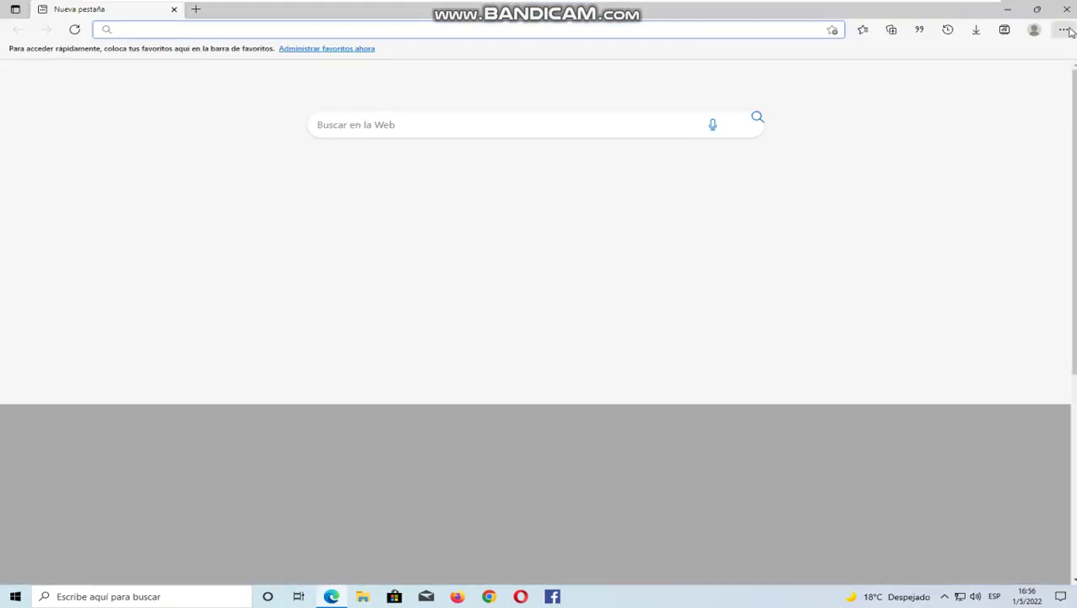
pyautogui.click(1063, 30)
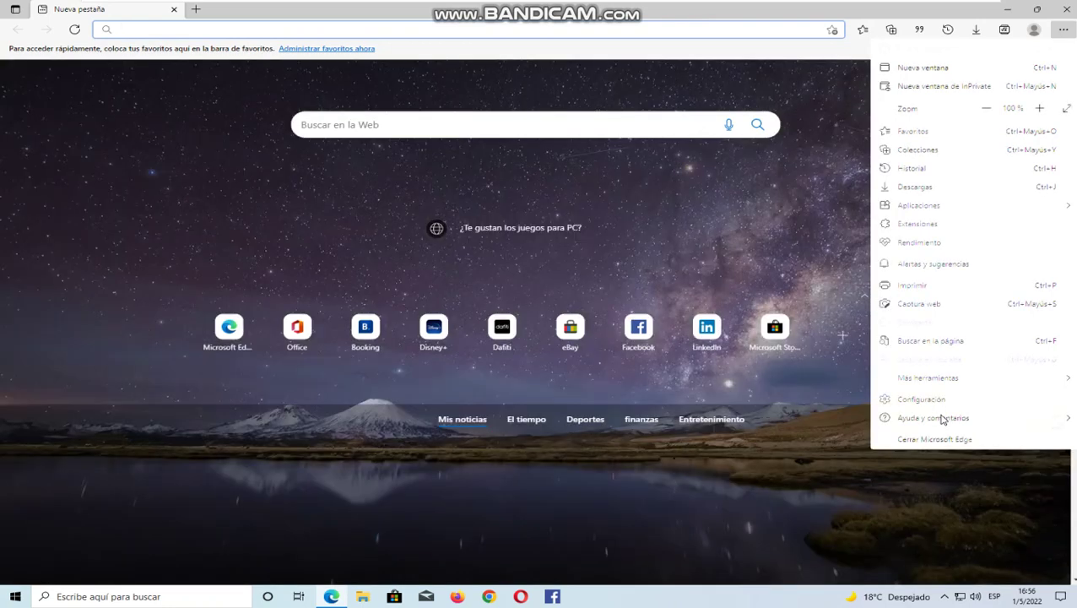
pyautogui.moveTo(939, 418)
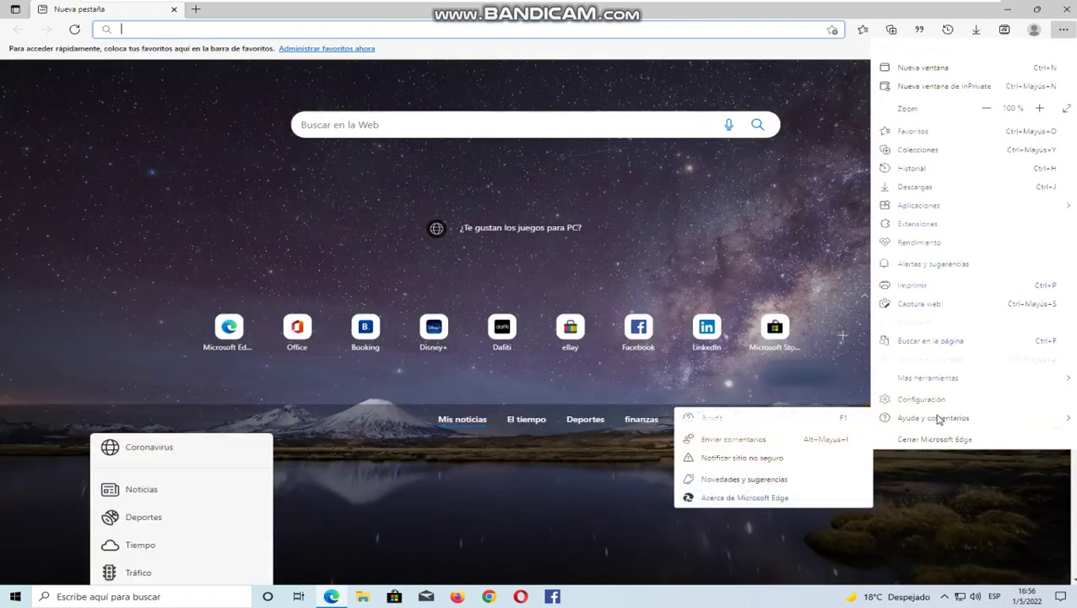
pyautogui.click(777, 502)
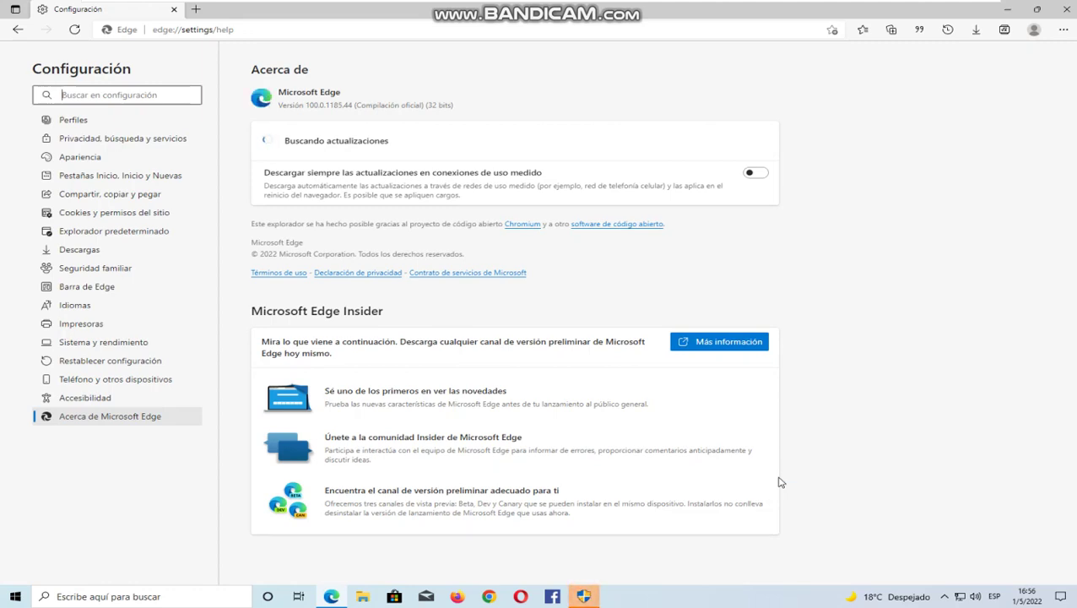
# Decline the user account control request for Actualización de Microsoft Edge and close the browser
pyautogui.click(584, 597)
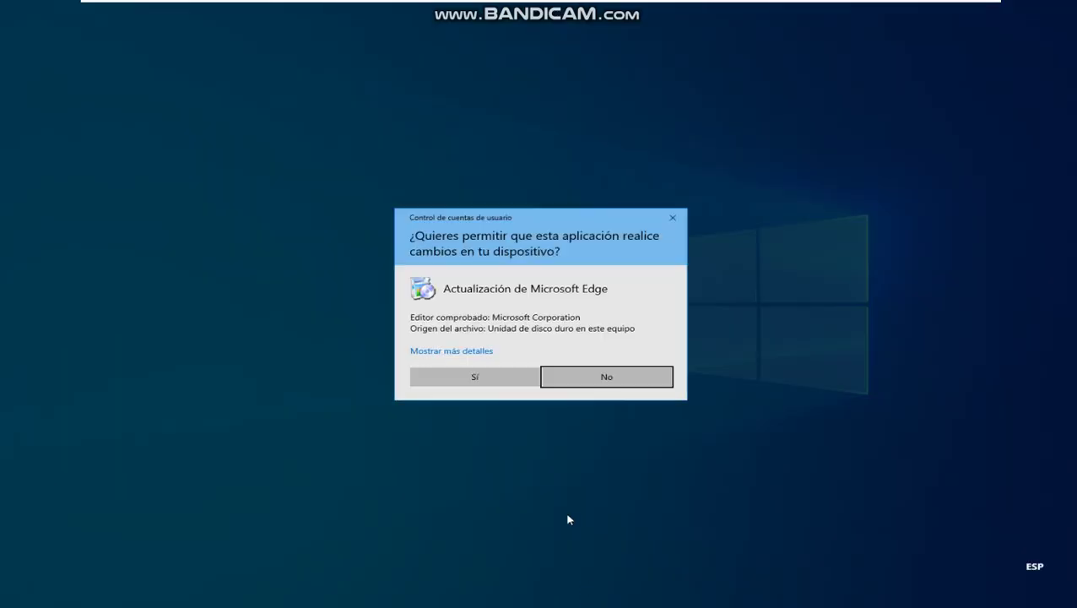
pyautogui.click(567, 377)
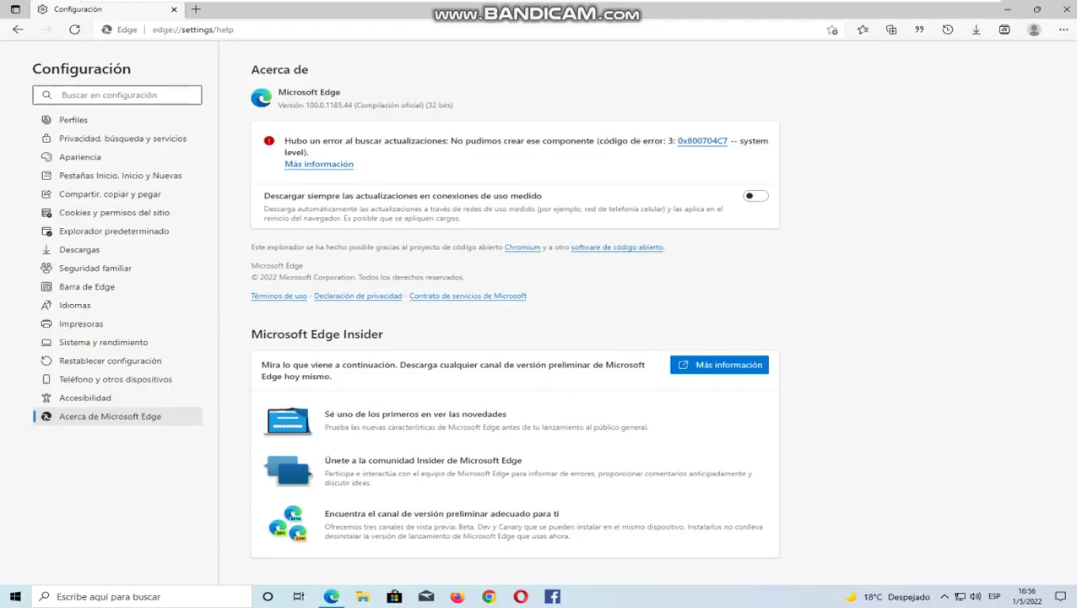
pyautogui.tripleClick(1070, 249)
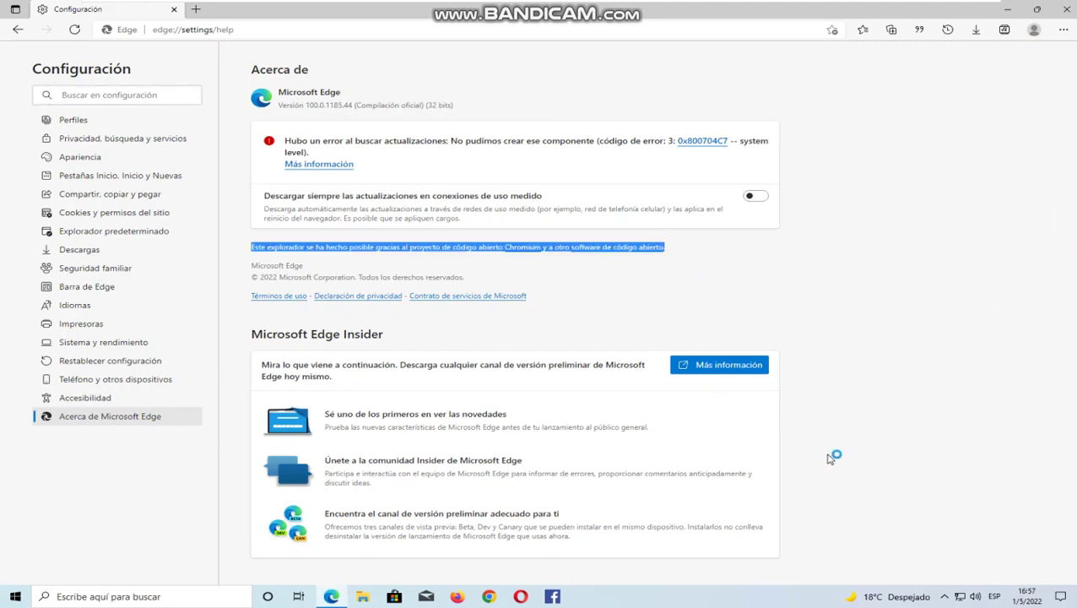
pyautogui.click(1065, 9)
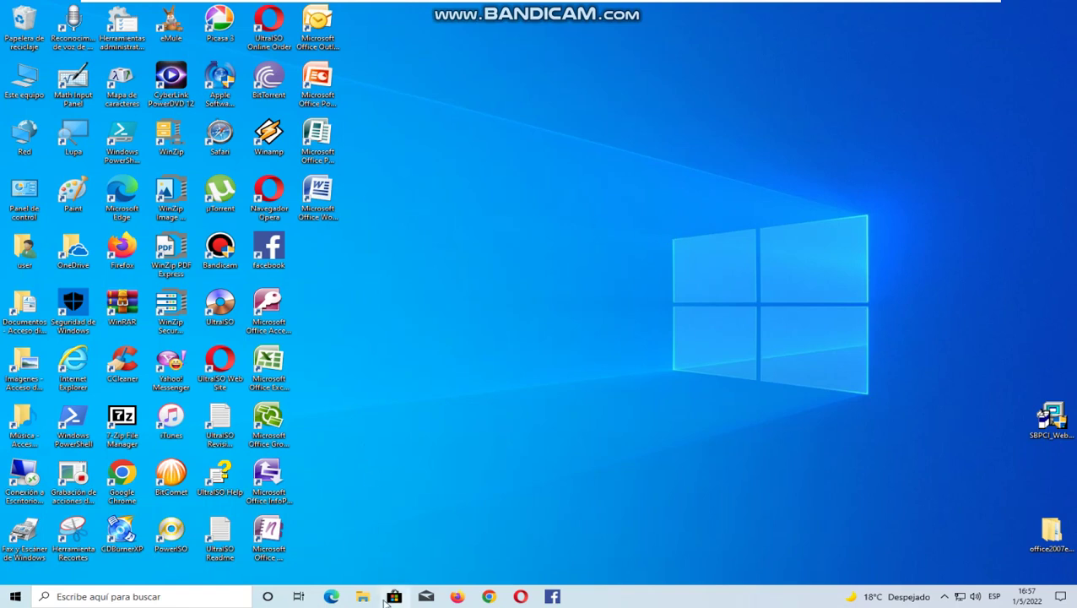
# Open Firefox, view its version in Acerca de Mozilla Firefox, and close the browser
pyautogui.click(455, 597)
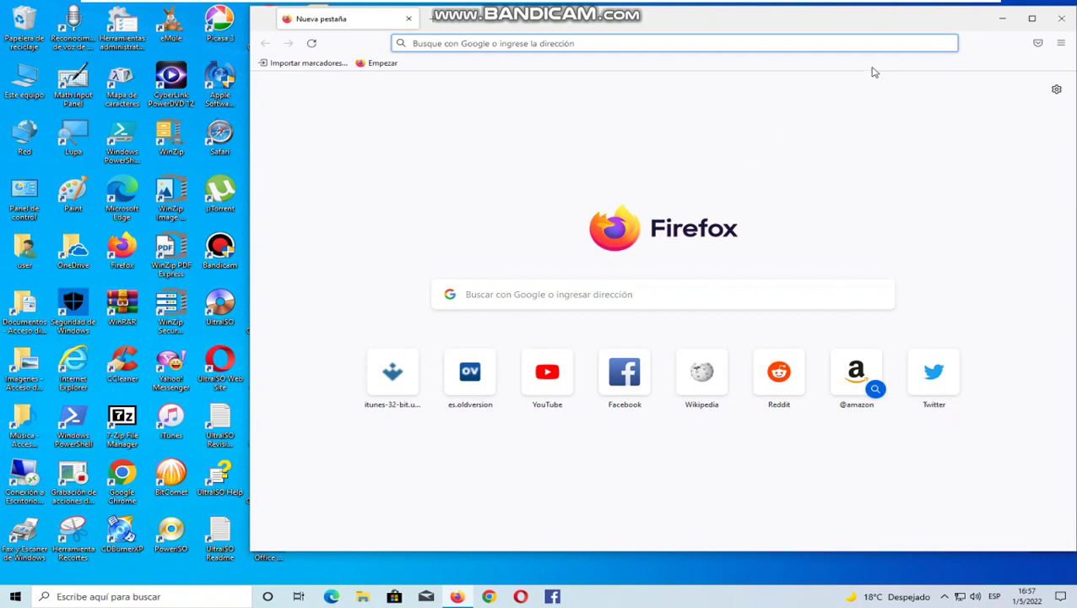
pyautogui.moveTo(880, 31); pyautogui.dragTo(780, 39)
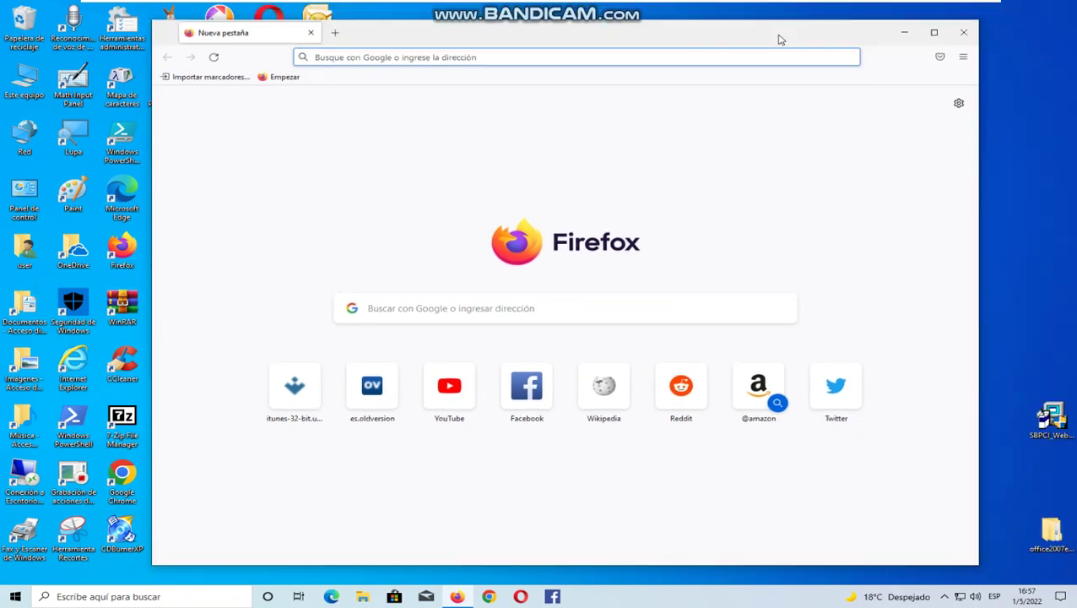
pyautogui.click(964, 56)
pyautogui.click(933, 383)
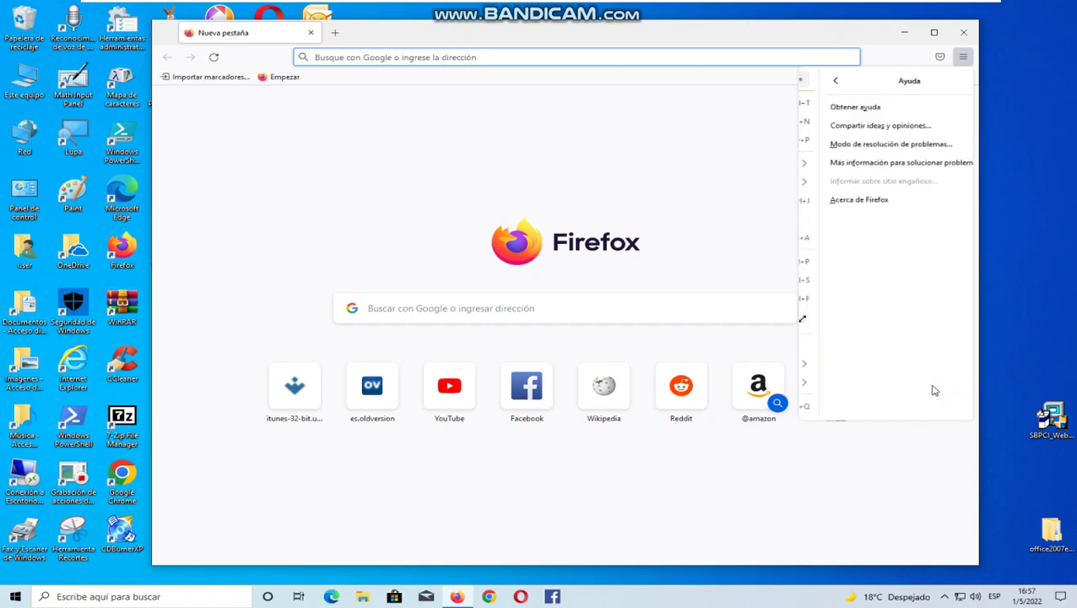
pyautogui.click(839, 200)
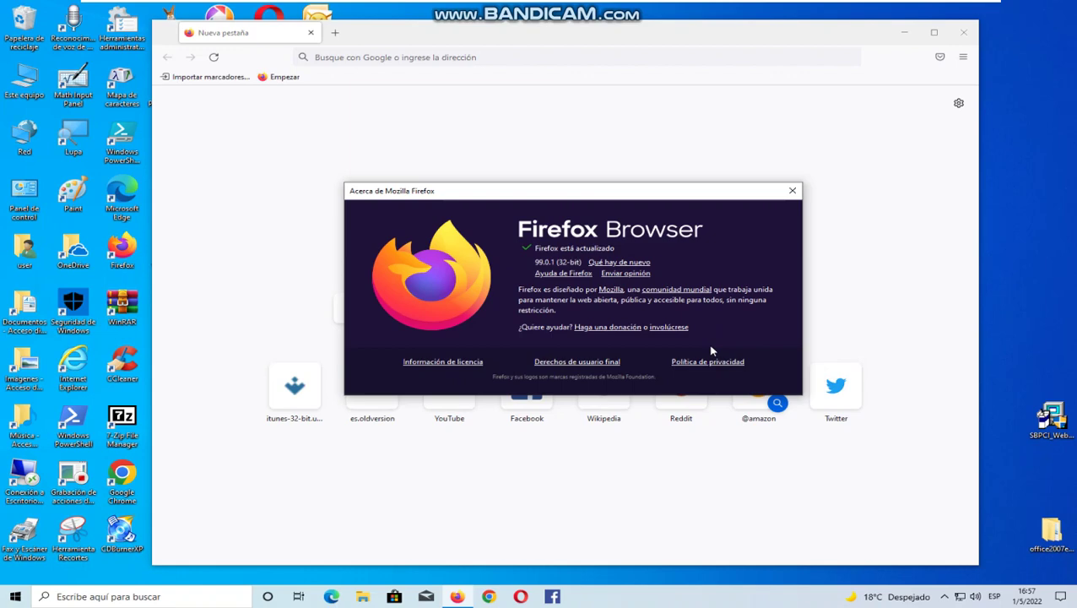
pyautogui.click(792, 191)
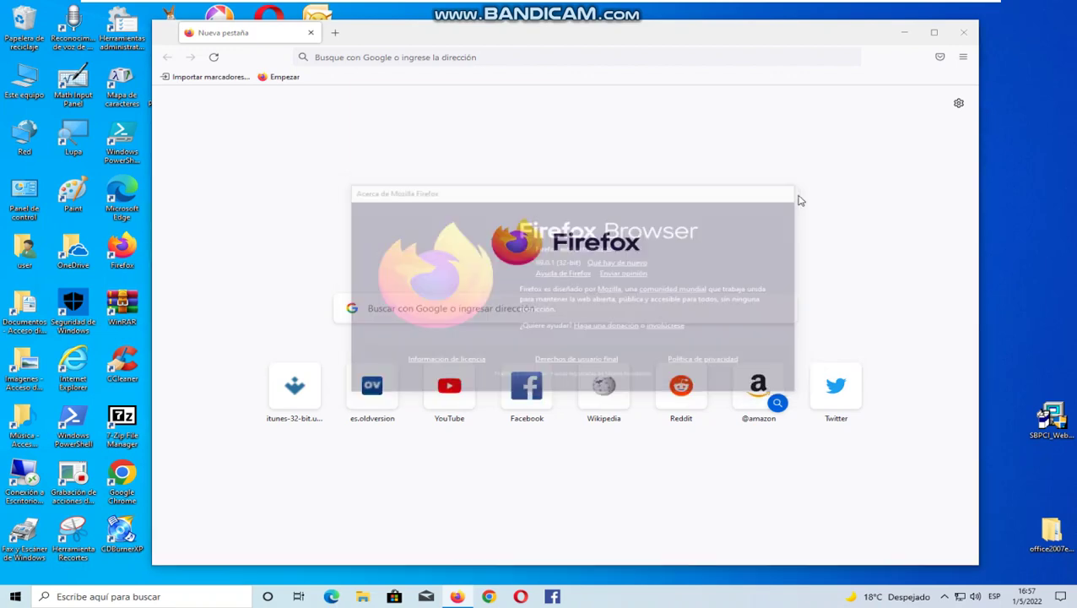
pyautogui.click(957, 37)
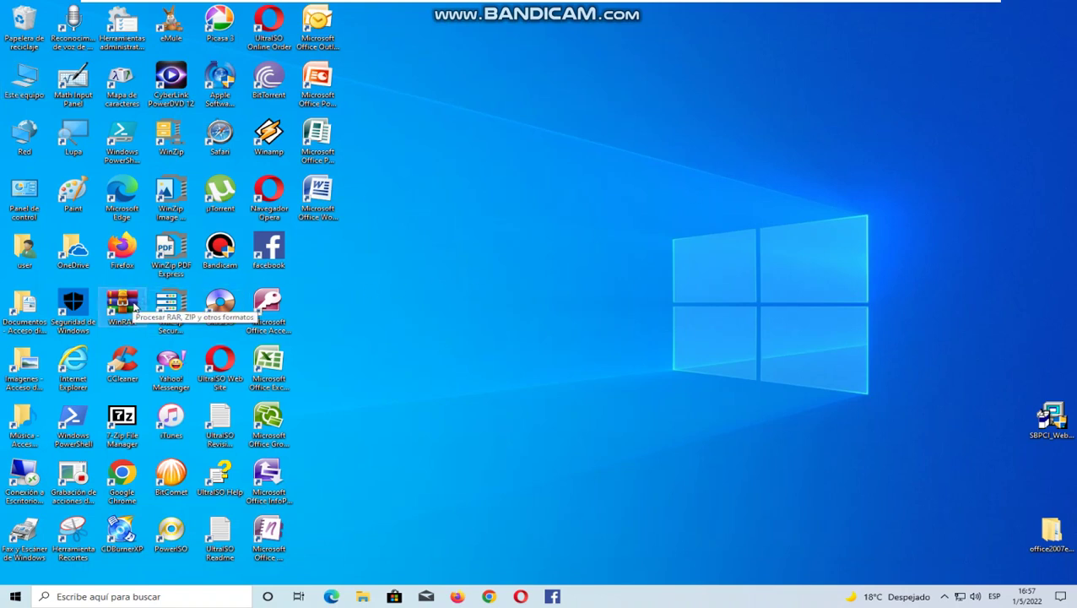
# Open WinRAR, dismiss its purchase notice, and try to show file information without selecting any files
pyautogui.doubleClick(123, 304)
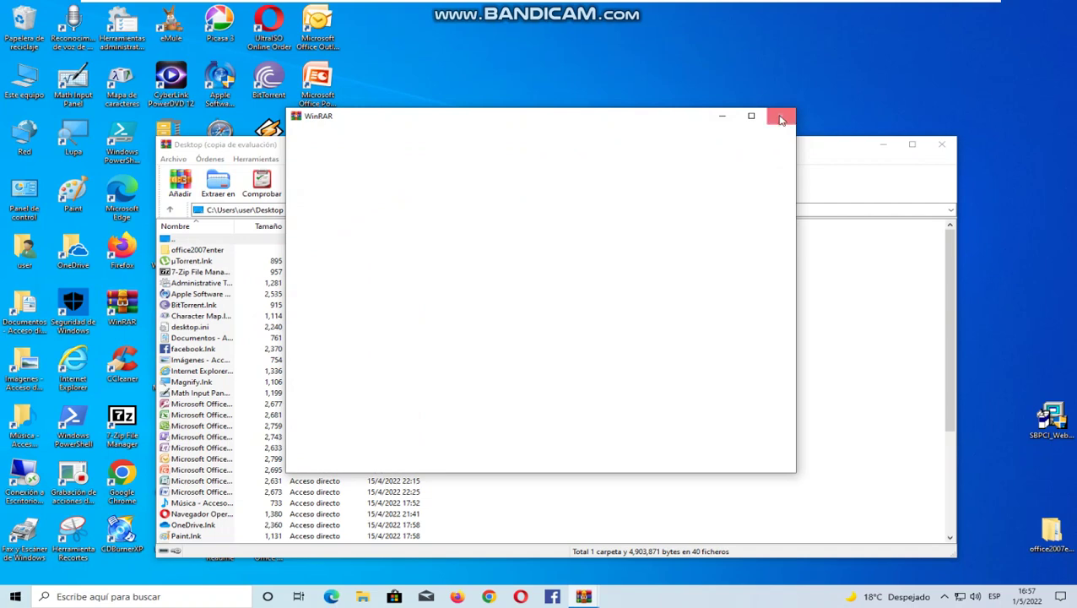
pyautogui.click(781, 117)
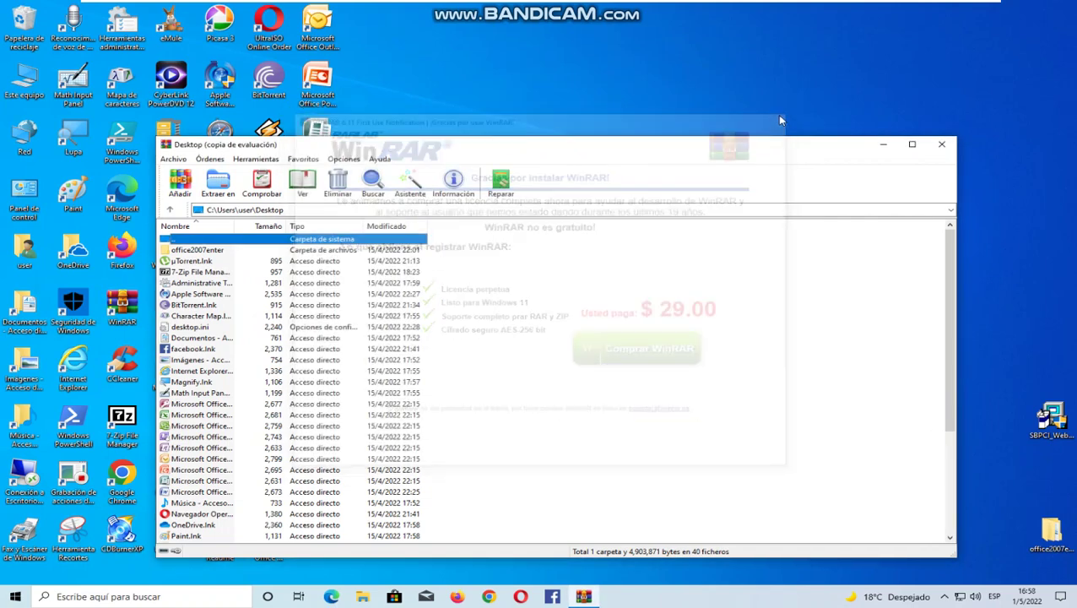
pyautogui.click(470, 194)
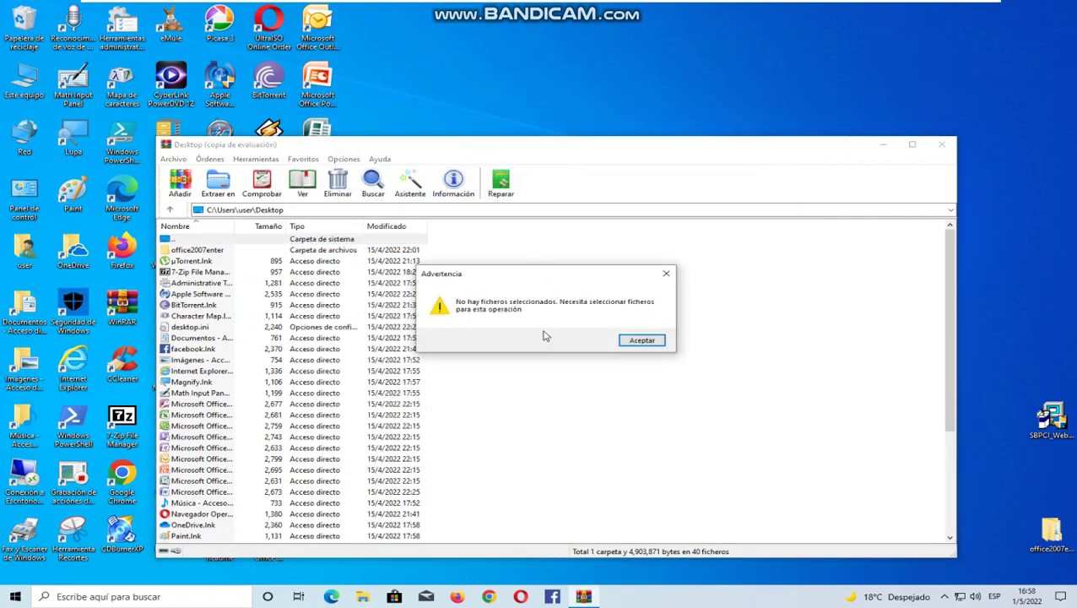
pyautogui.click(640, 340)
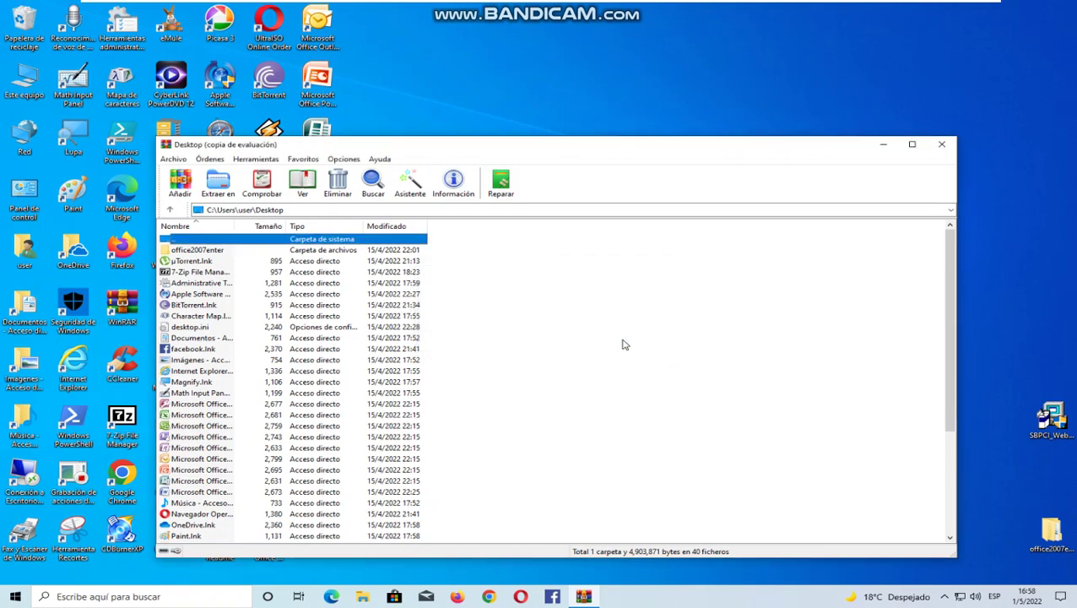
# View the version and license details in Acerca de WinRAR, and close the program
pyautogui.click(389, 161)
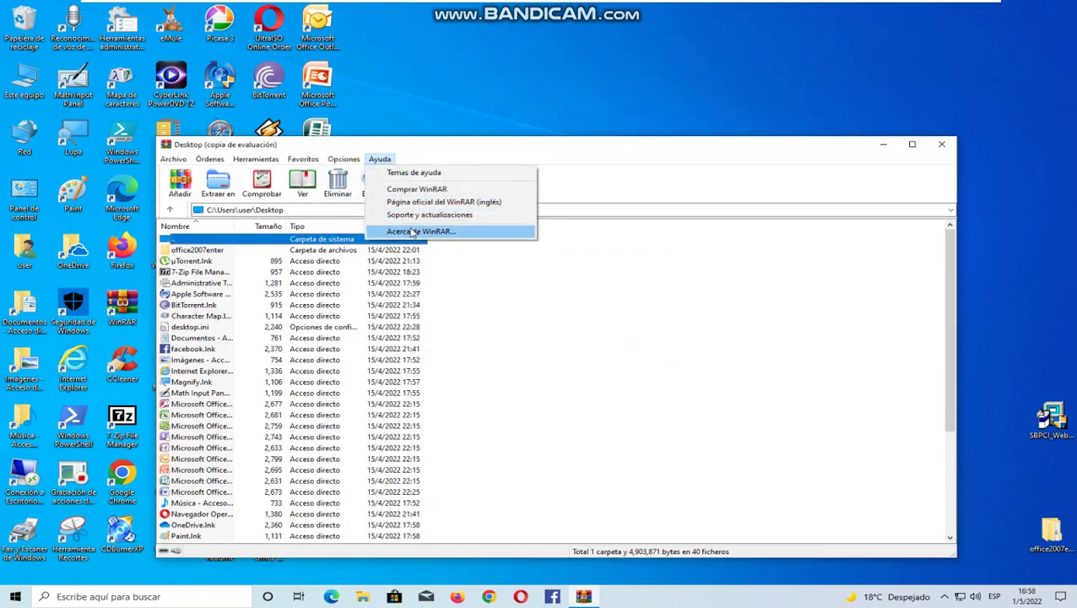
pyautogui.click(439, 230)
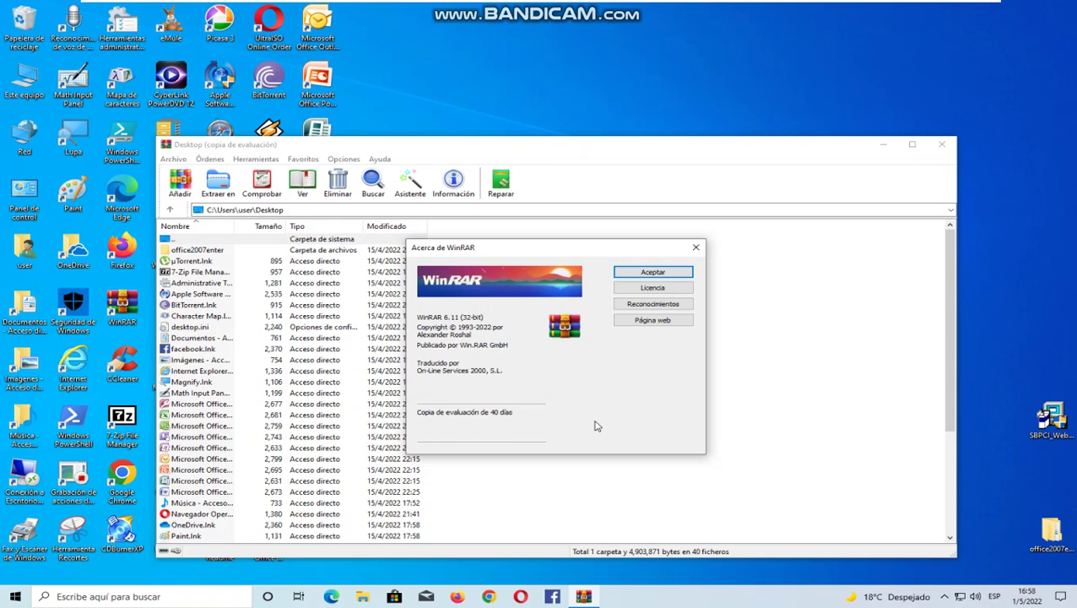
pyautogui.click(667, 274)
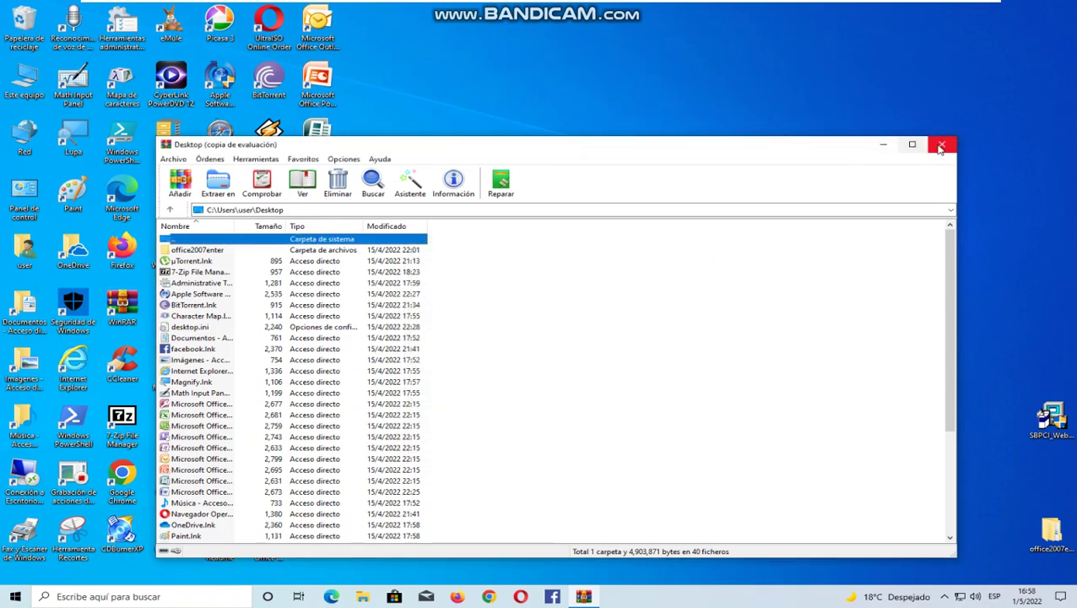
pyautogui.click(940, 146)
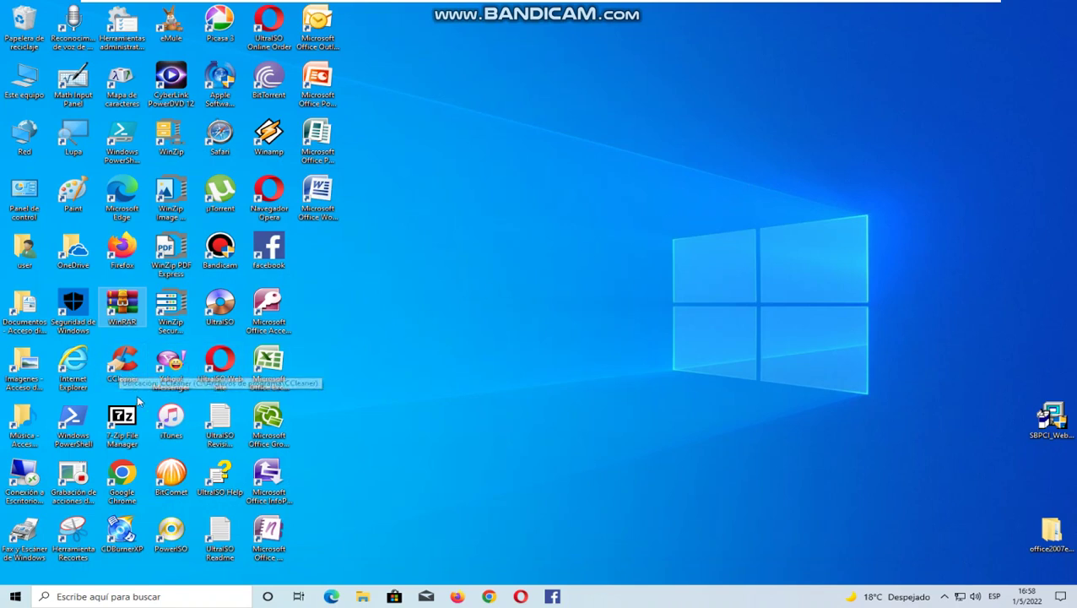
# Open Google Chrome and view its version on the Acerca de Chrome page
pyautogui.click(123, 483)
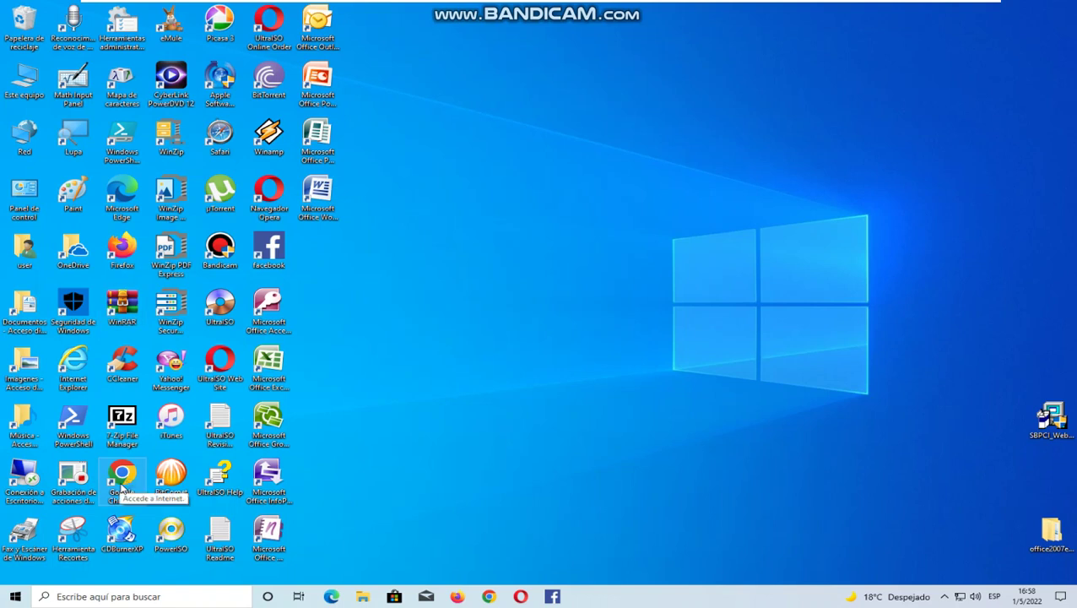
pyautogui.doubleClick(123, 487)
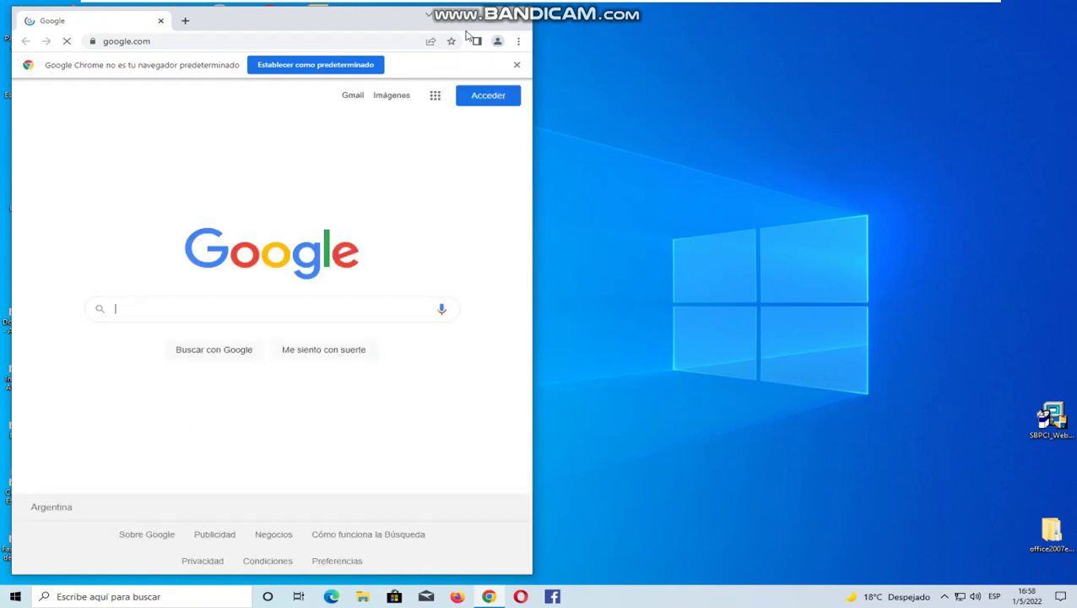
pyautogui.click(518, 40)
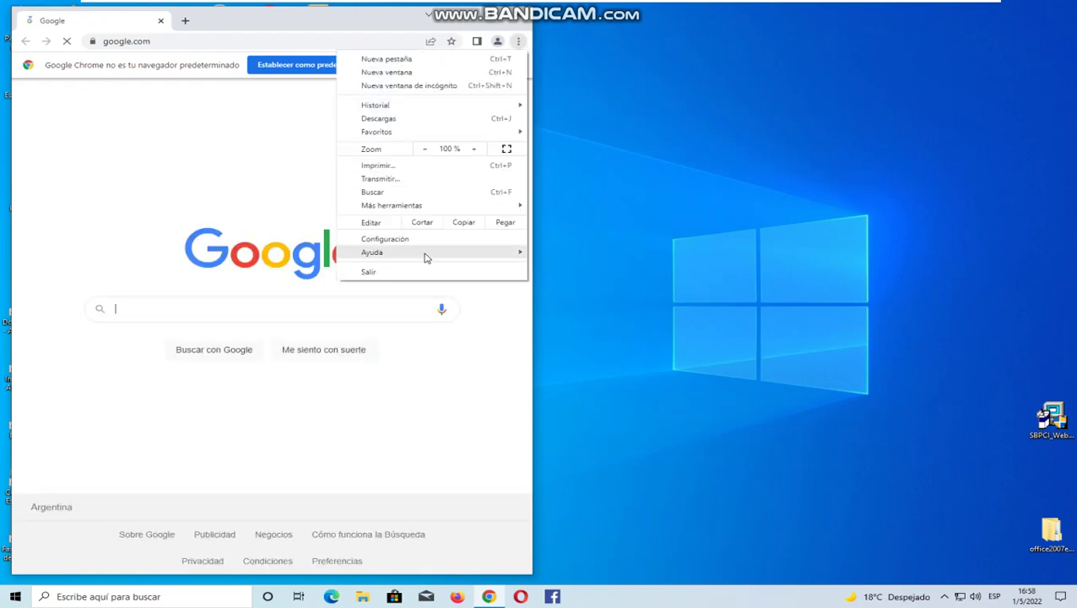
pyautogui.moveTo(426, 253)
pyautogui.click(563, 257)
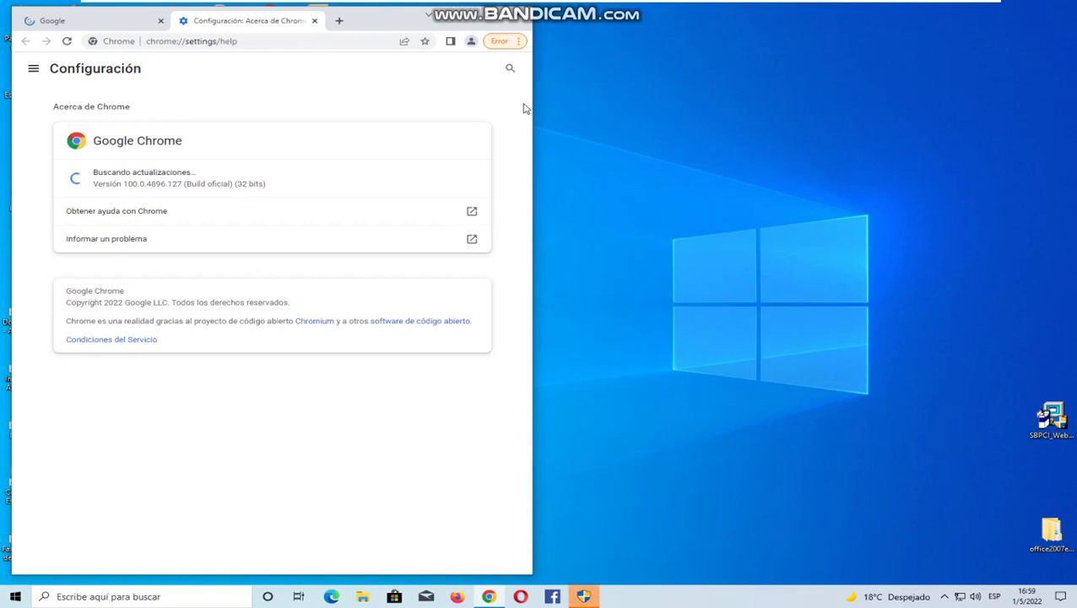
# Answer the pending user account control request, and close the Acerca de Chrome tab and the browser
pyautogui.click(589, 596)
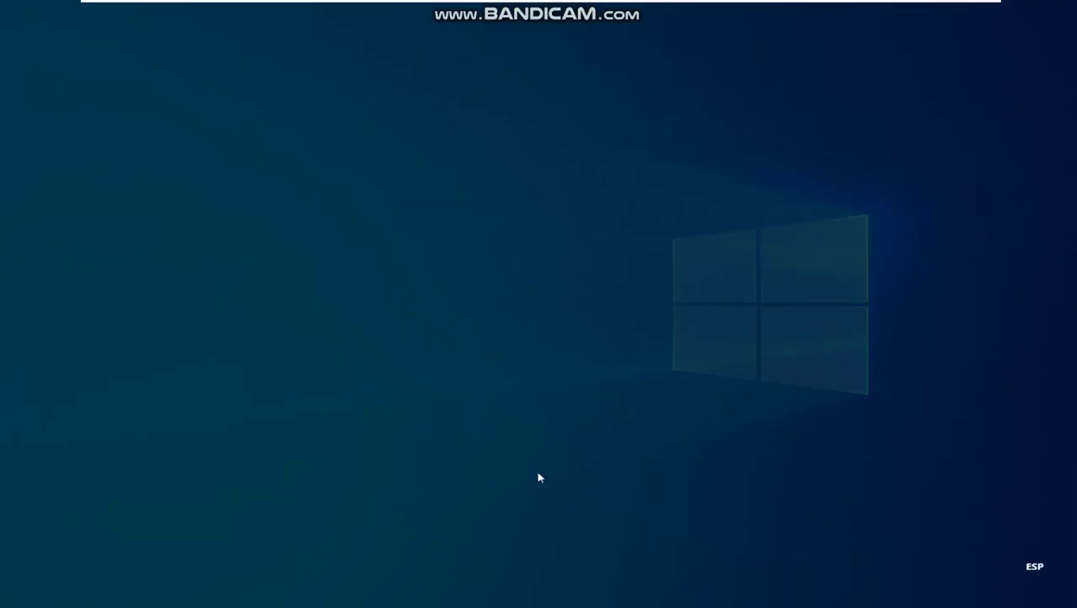
pyautogui.click(482, 386)
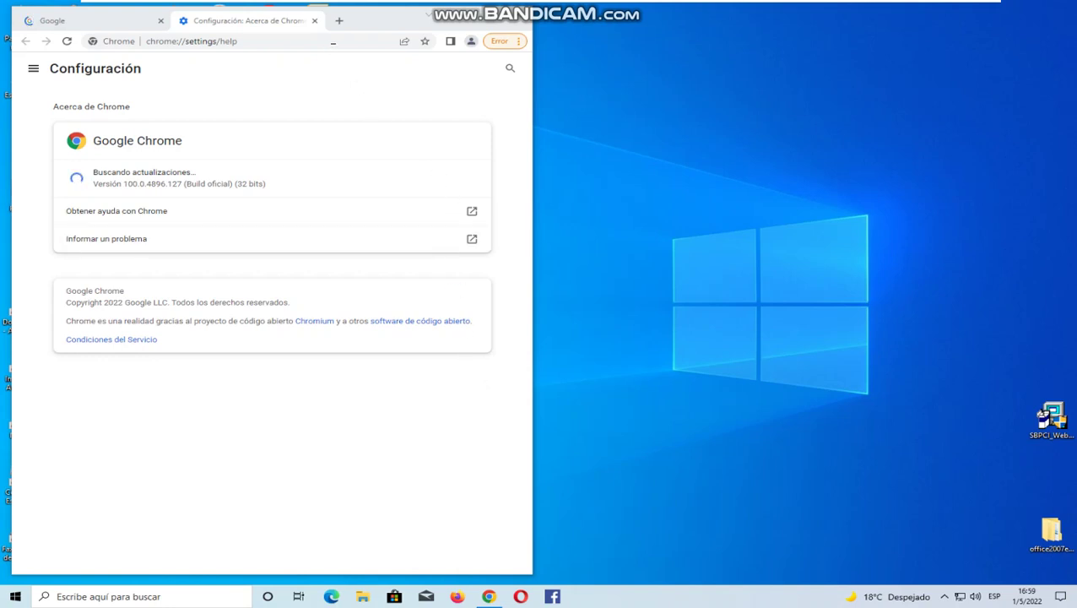
pyautogui.click(315, 22)
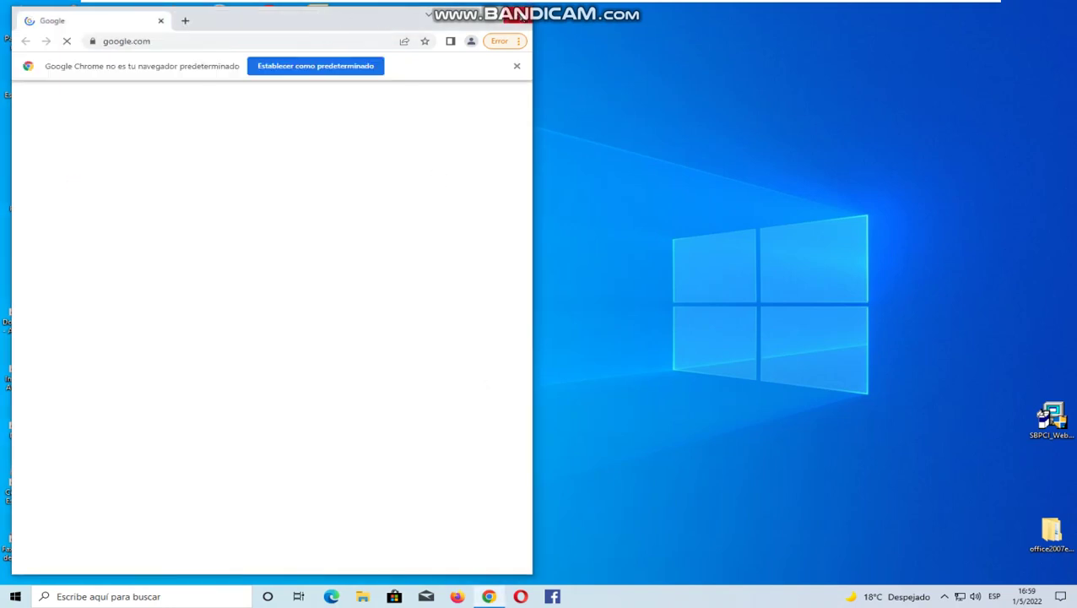
pyautogui.click(517, 18)
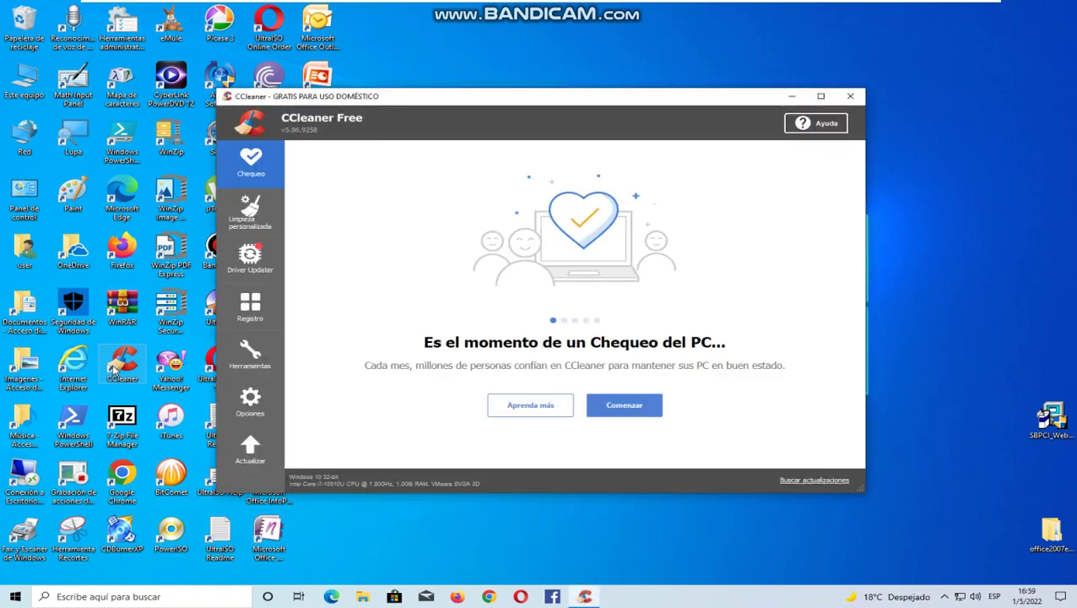
# View CCleaner's Acerca de information in Opciones and its Limpieza personalizada page, and close the program
pyautogui.click(256, 406)
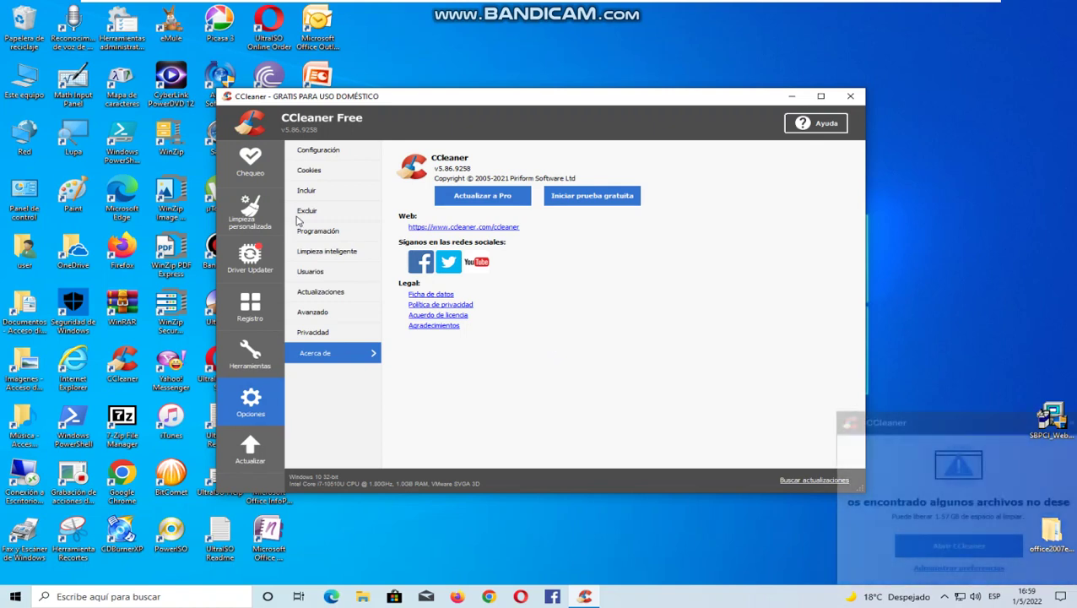
pyautogui.click(250, 213)
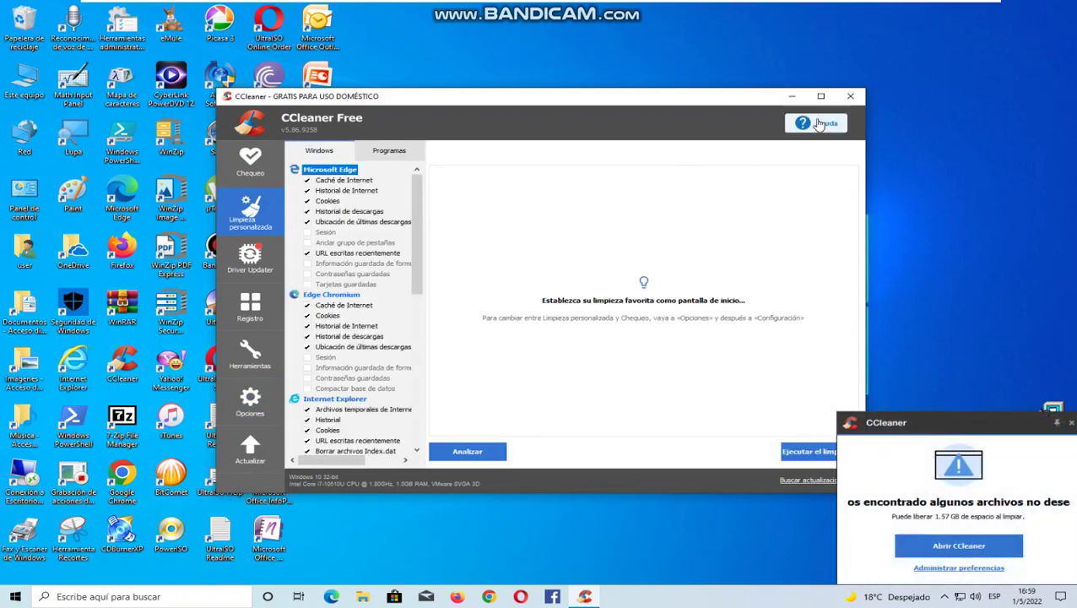
pyautogui.click(850, 96)
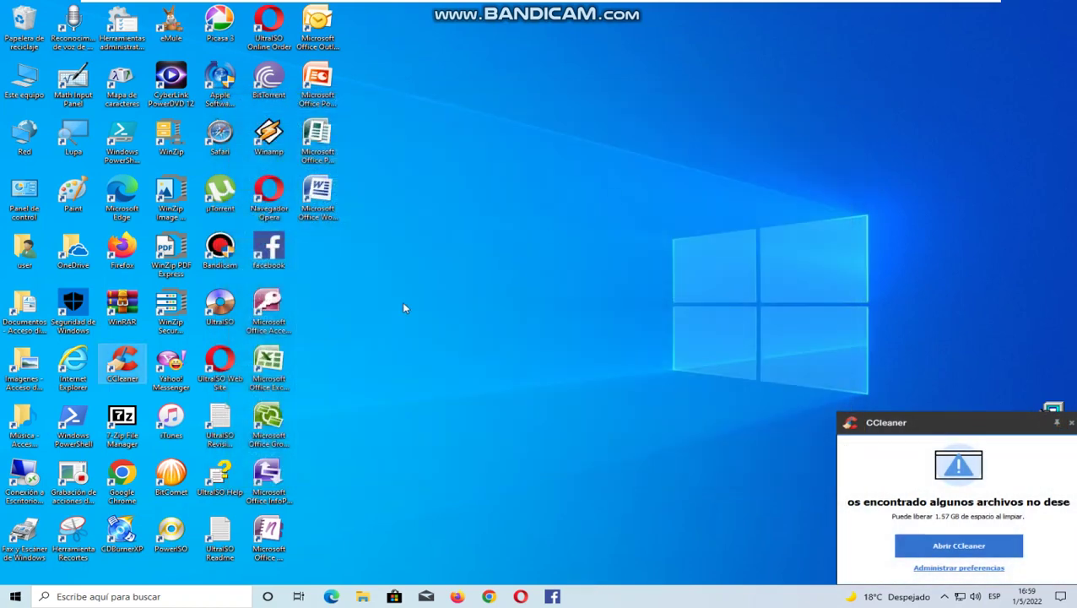
# View the version details in Acerca de 7-Zip, dismiss the CCleaner notification, and close 7-Zip
pyautogui.click(124, 432)
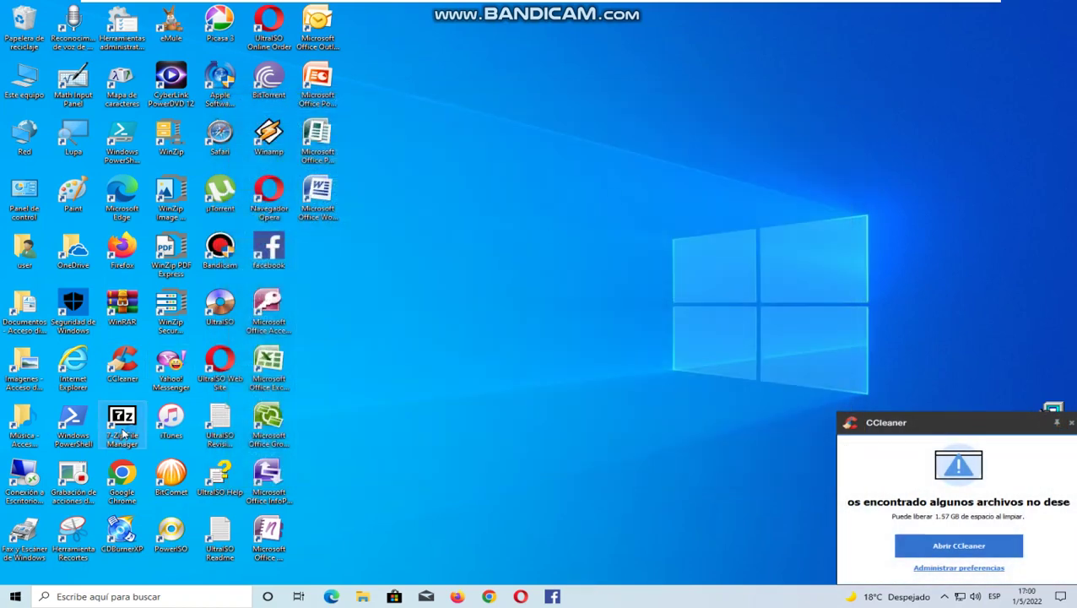
pyautogui.doubleClick(124, 432)
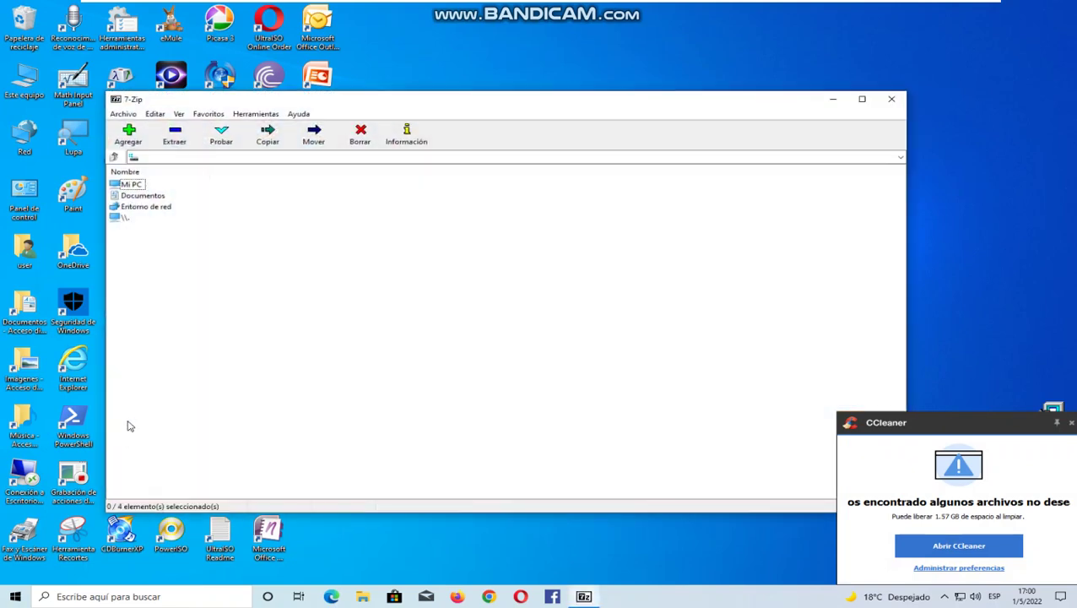
pyautogui.click(298, 113)
pyautogui.click(304, 146)
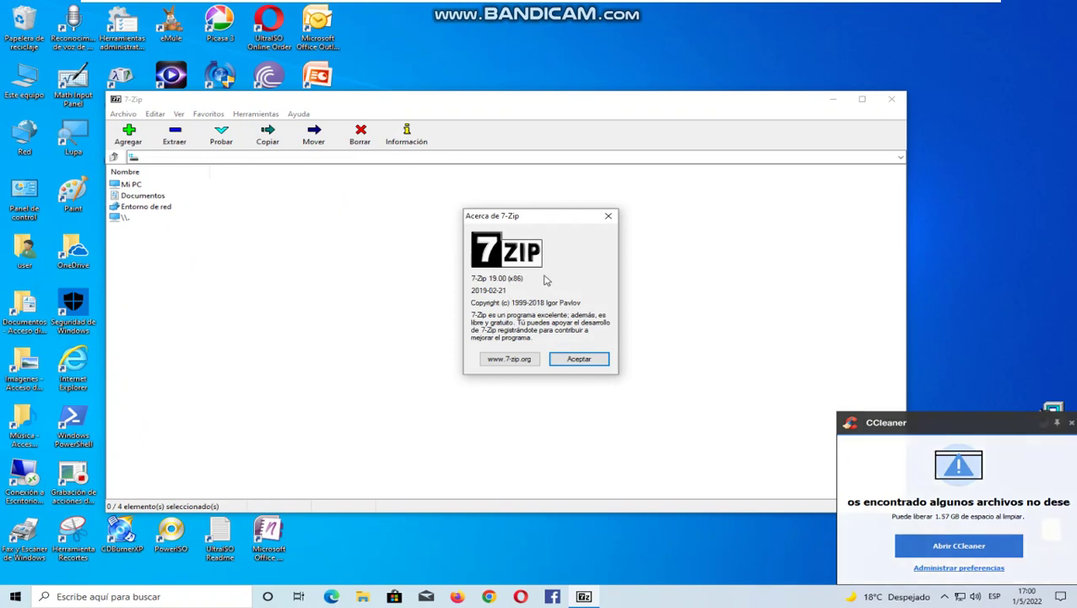
pyautogui.click(1072, 421)
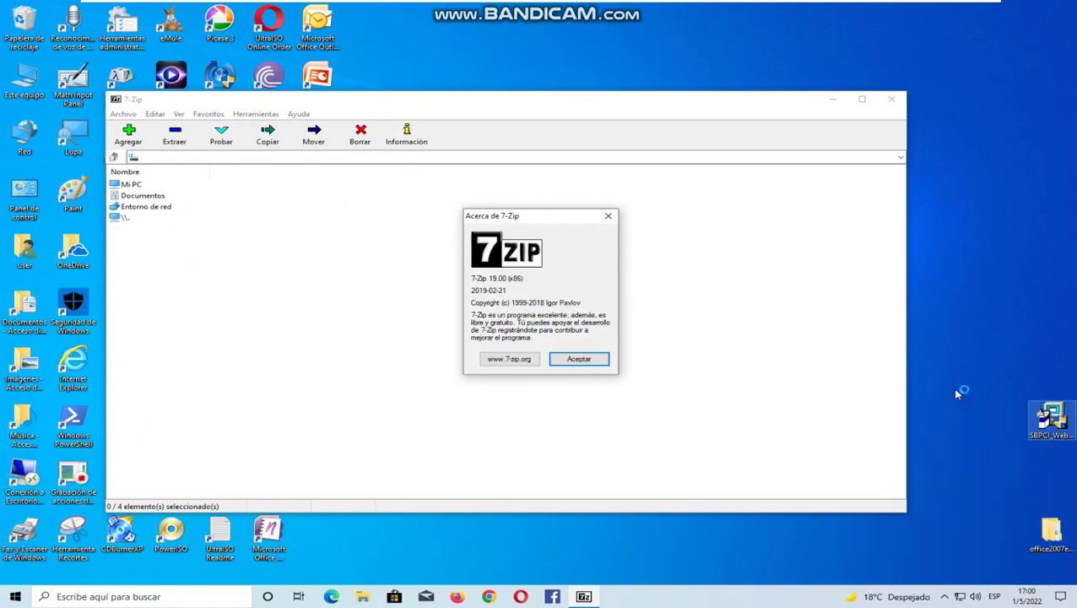
pyautogui.click(587, 365)
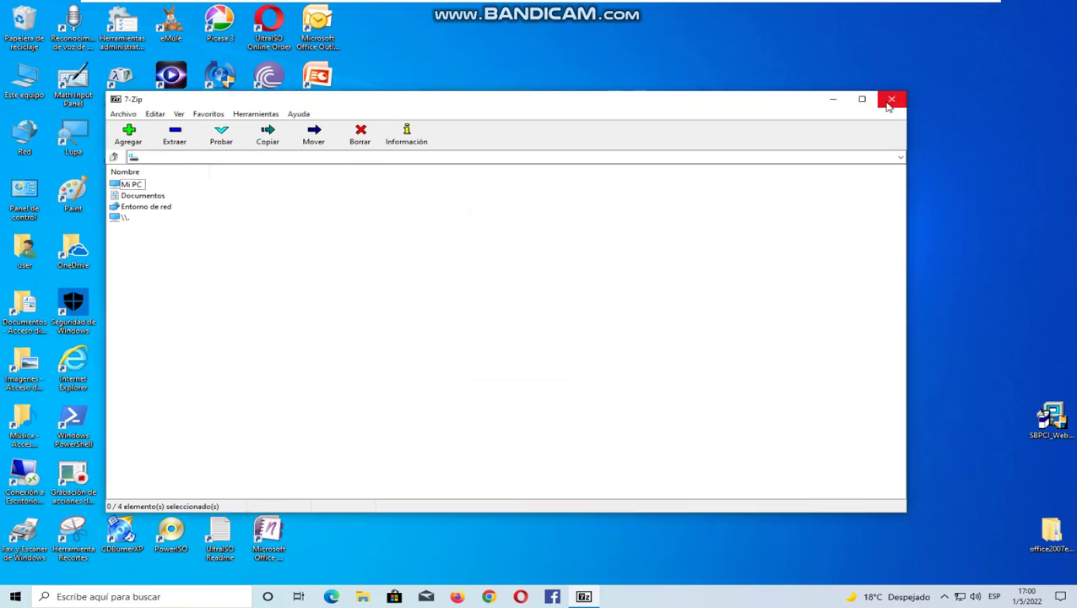
pyautogui.click(888, 105)
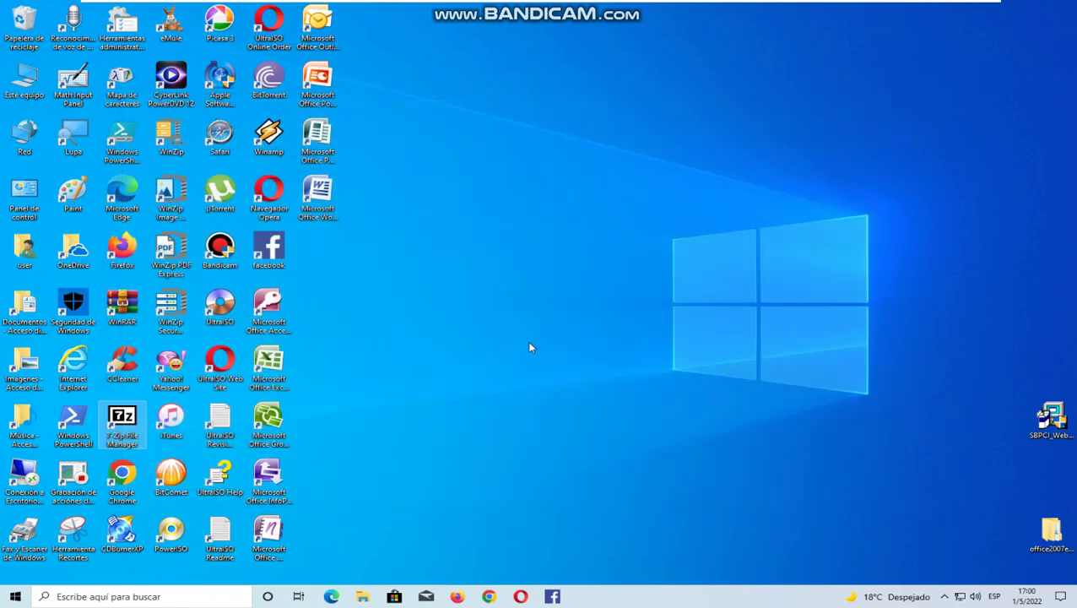
# Open eMule and allow it through the Windows Defender firewall on private networks only
pyautogui.click(174, 30)
pyautogui.doubleClick(173, 31)
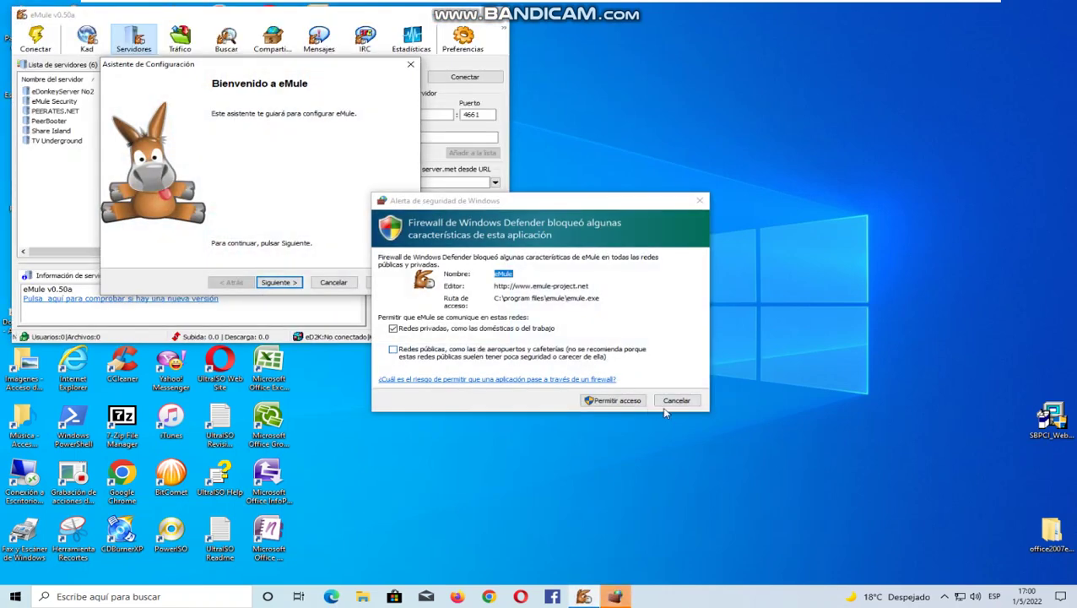
pyautogui.click(637, 403)
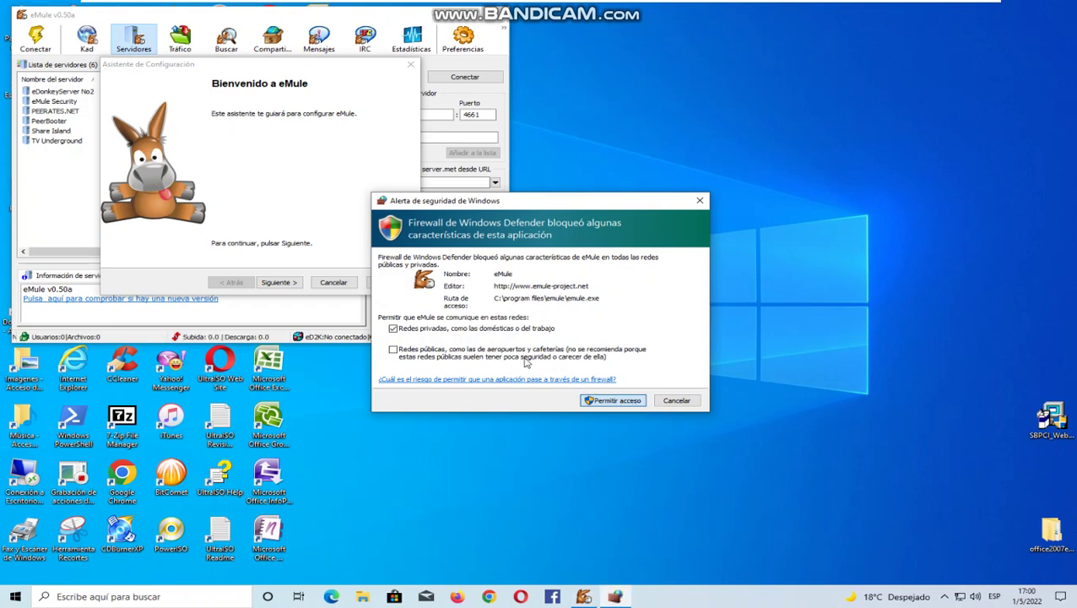
pyautogui.press('Return')
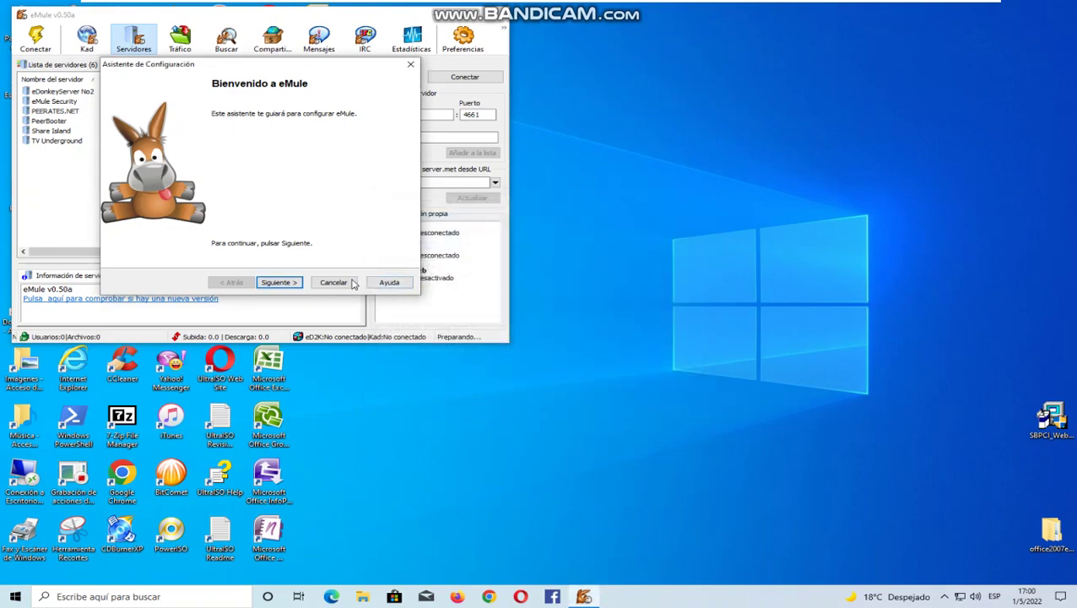